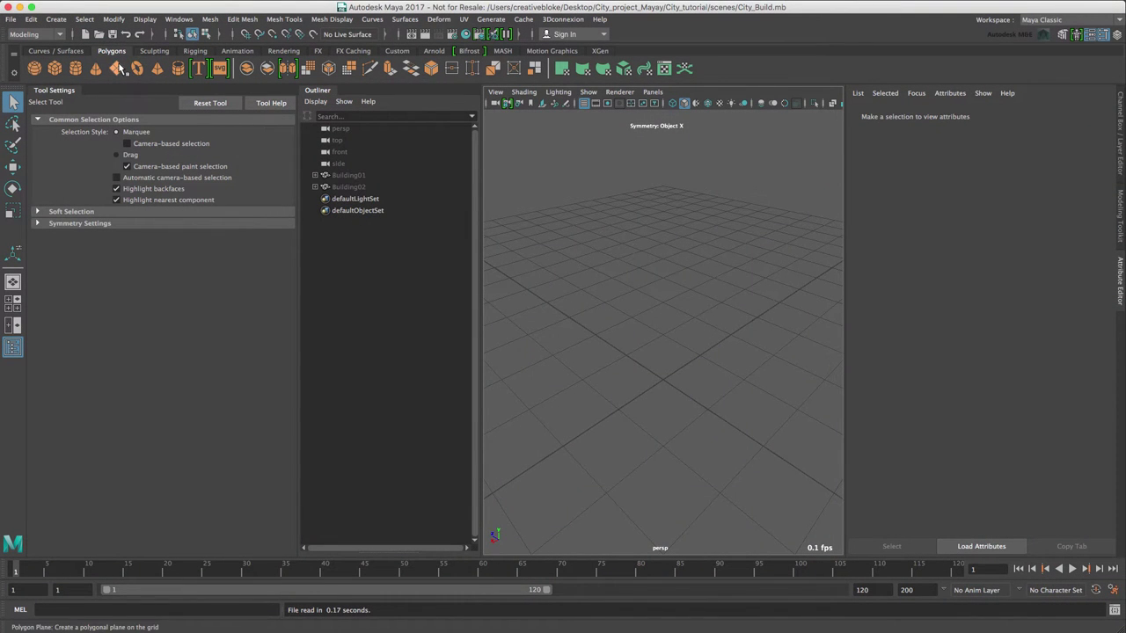
Create a polygon plane at the centre of the grid.
{"action": "left_click", "coordinate": [56, 19]}
{"action": "mouse_move", "coordinate": [88, 63]}
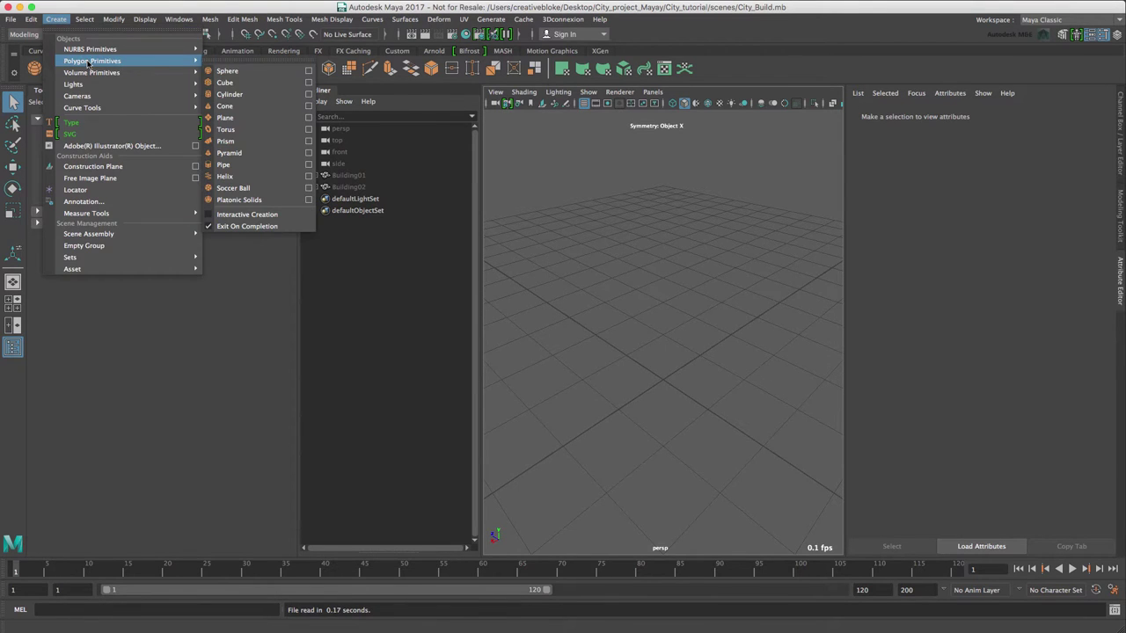
{"action": "left_click", "coordinate": [265, 119]}
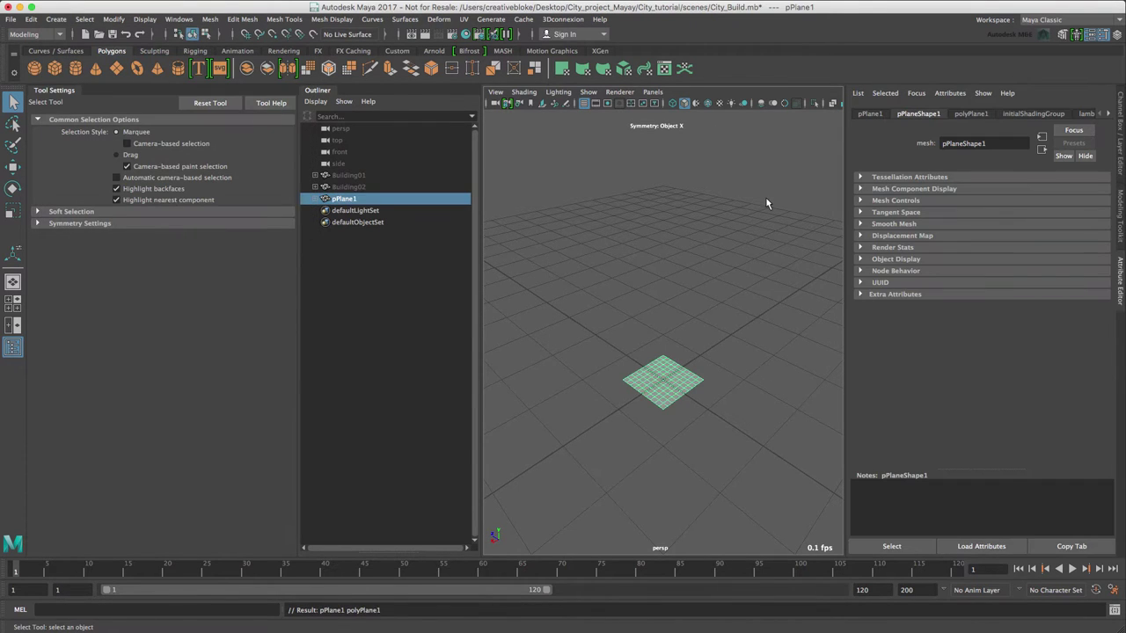
Set the plane's width and height subdivisions to 1 in its polyPlane1 inputs.
{"action": "left_click", "coordinate": [1120, 155]}
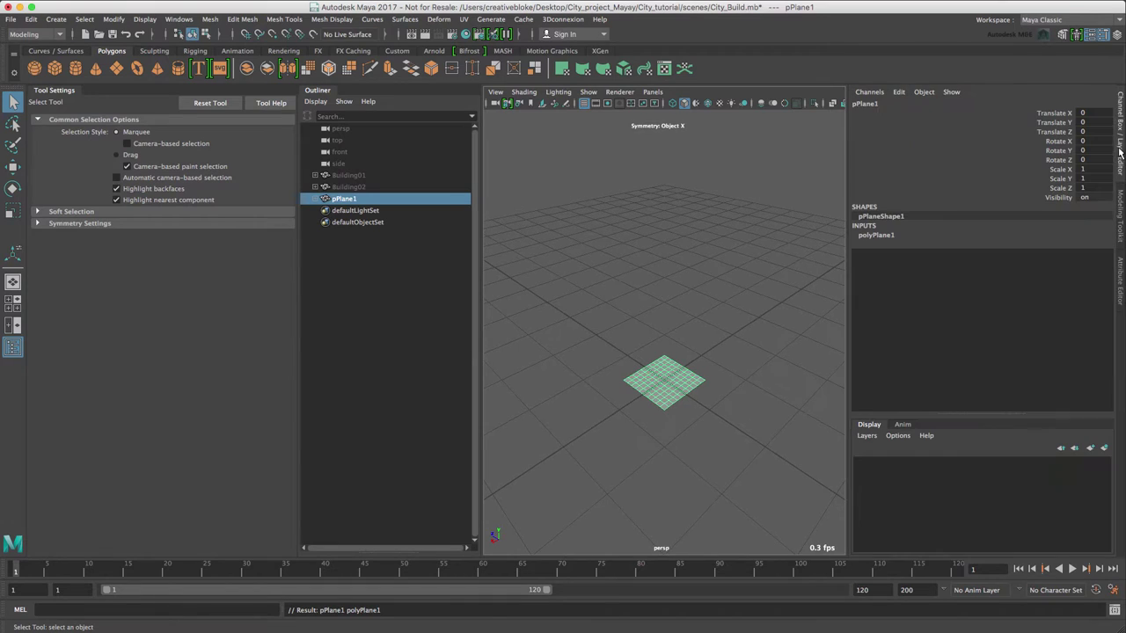
{"action": "left_click", "coordinate": [884, 236]}
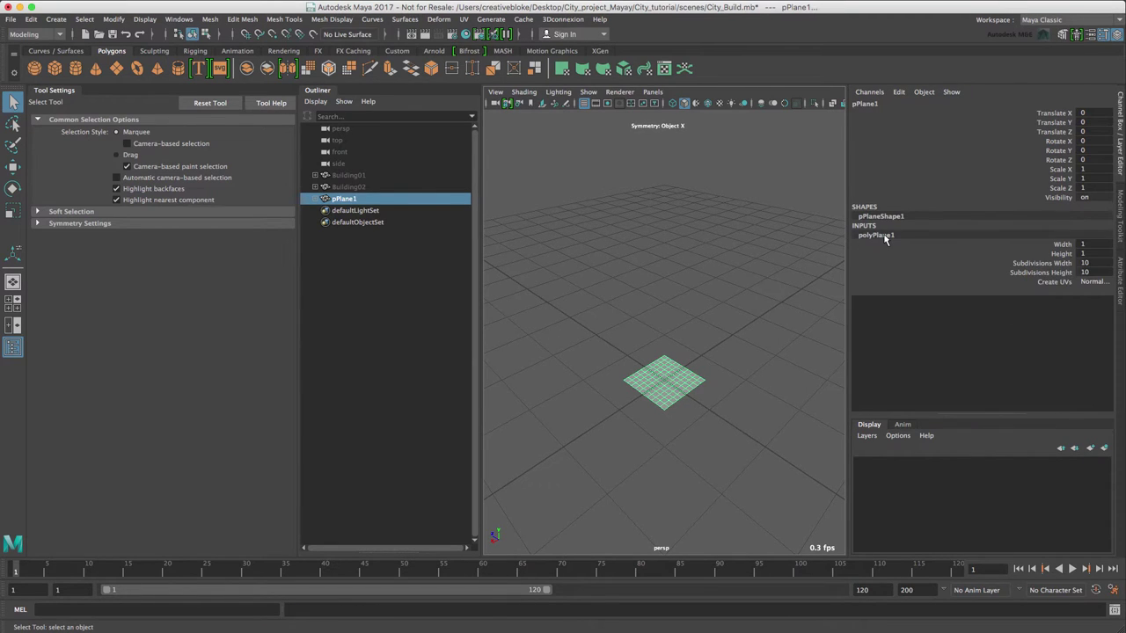
{"action": "left_click", "coordinate": [1063, 263]}
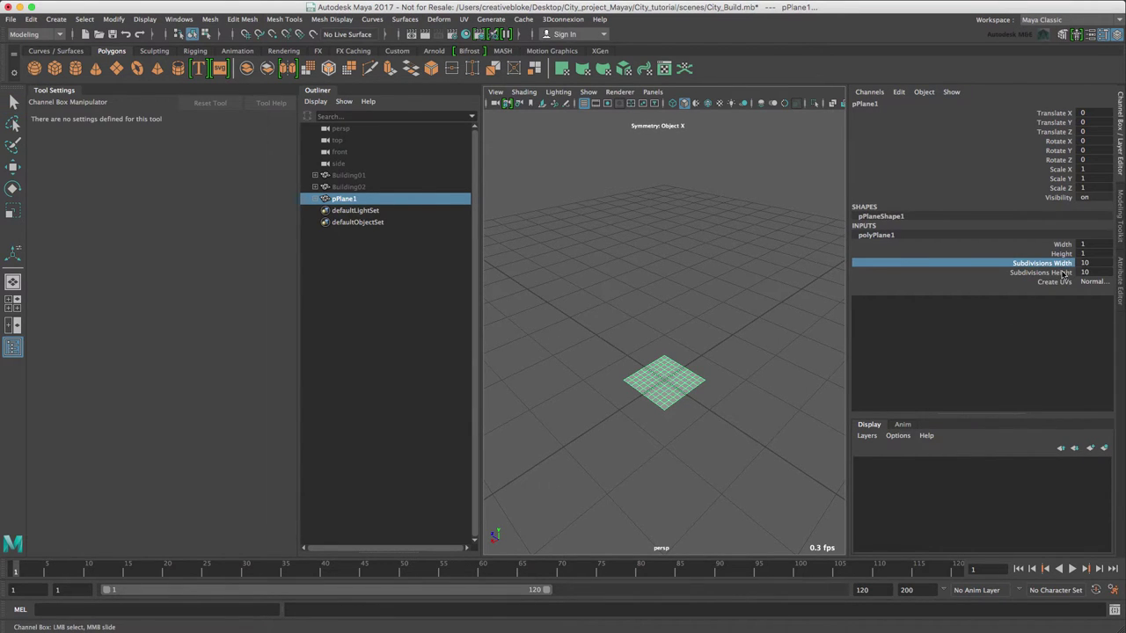
{"action": "left_click", "coordinate": [1063, 272], "text": "shift"}
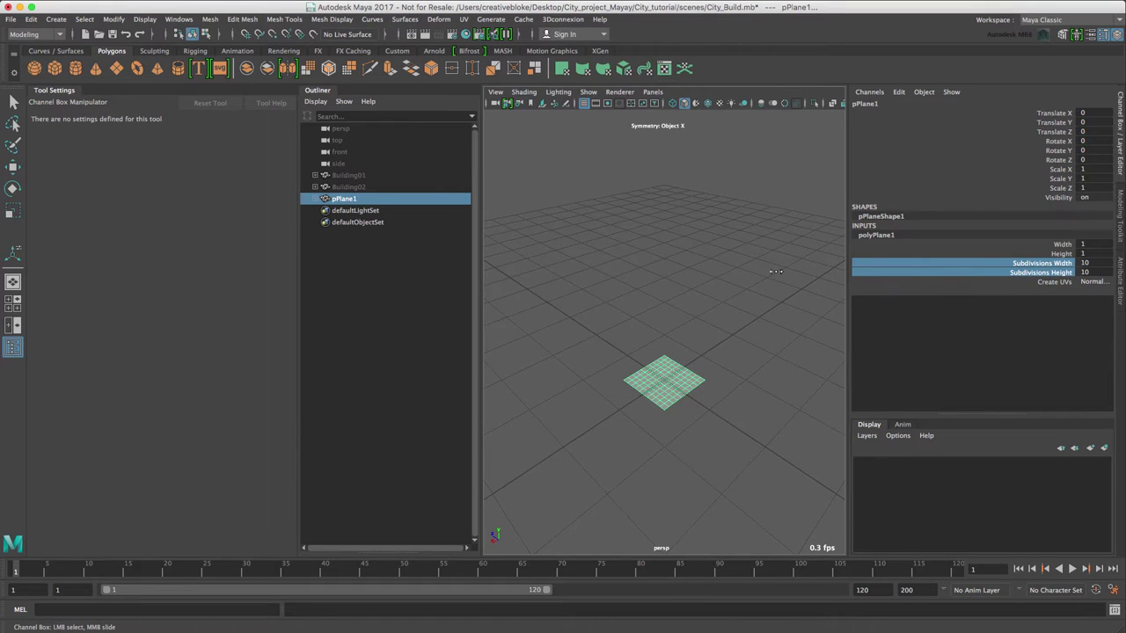
{"action": "middle_click_drag", "start_coordinate": [776, 271], "coordinate": [720, 277]}
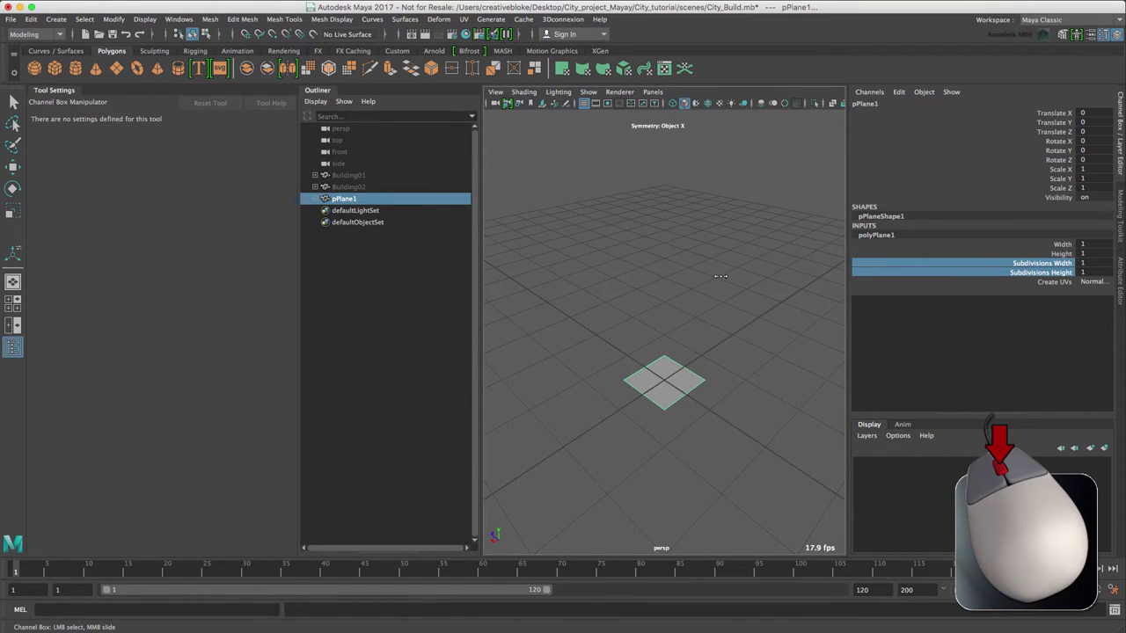
Turn modeling symmetry off and delete the plane's nearest corner vertex to leave a triangle.
{"action": "right_click_drag", "start_coordinate": [685, 377], "coordinate": [621, 382]}
{"action": "left_click", "coordinate": [666, 411]}
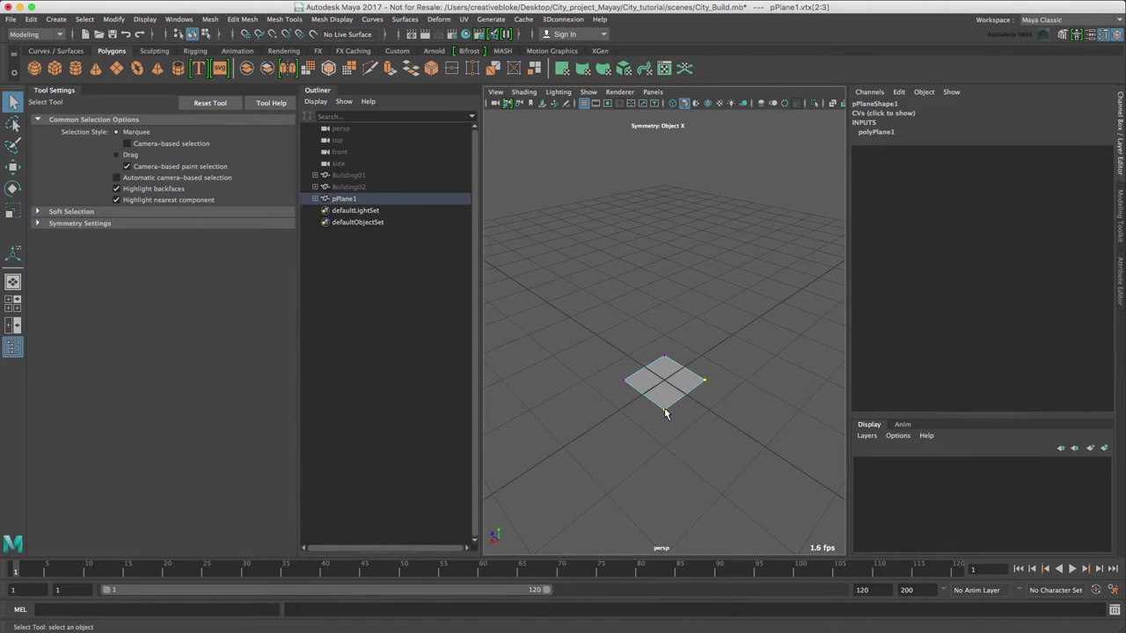
{"action": "left_click", "coordinate": [1061, 34]}
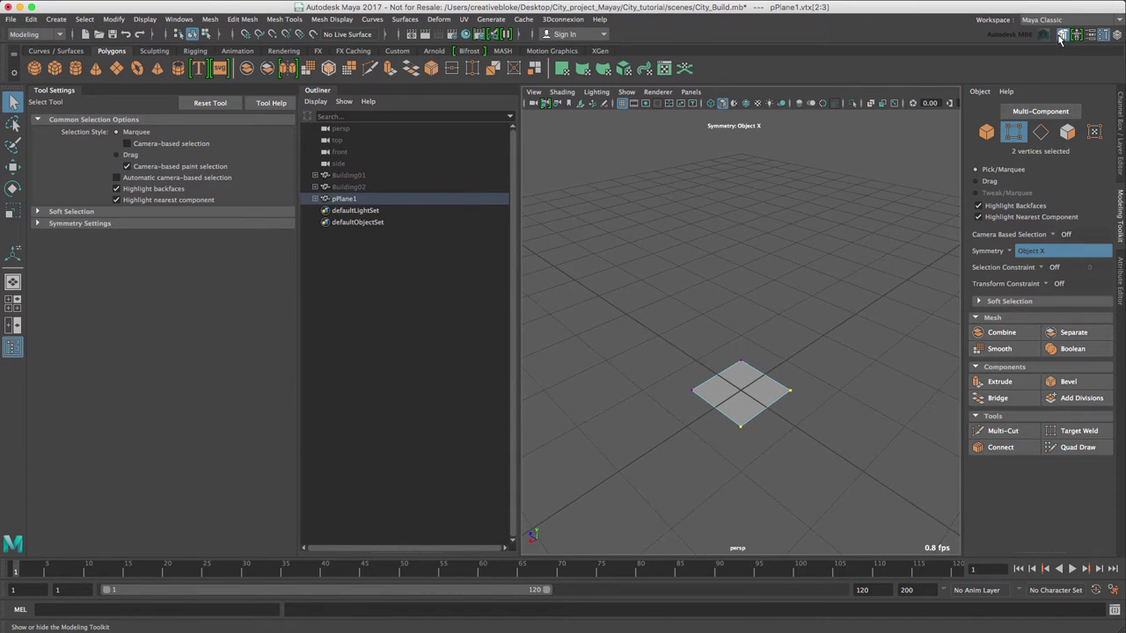
{"action": "left_click", "coordinate": [1014, 254]}
{"action": "left_click", "coordinate": [1030, 248]}
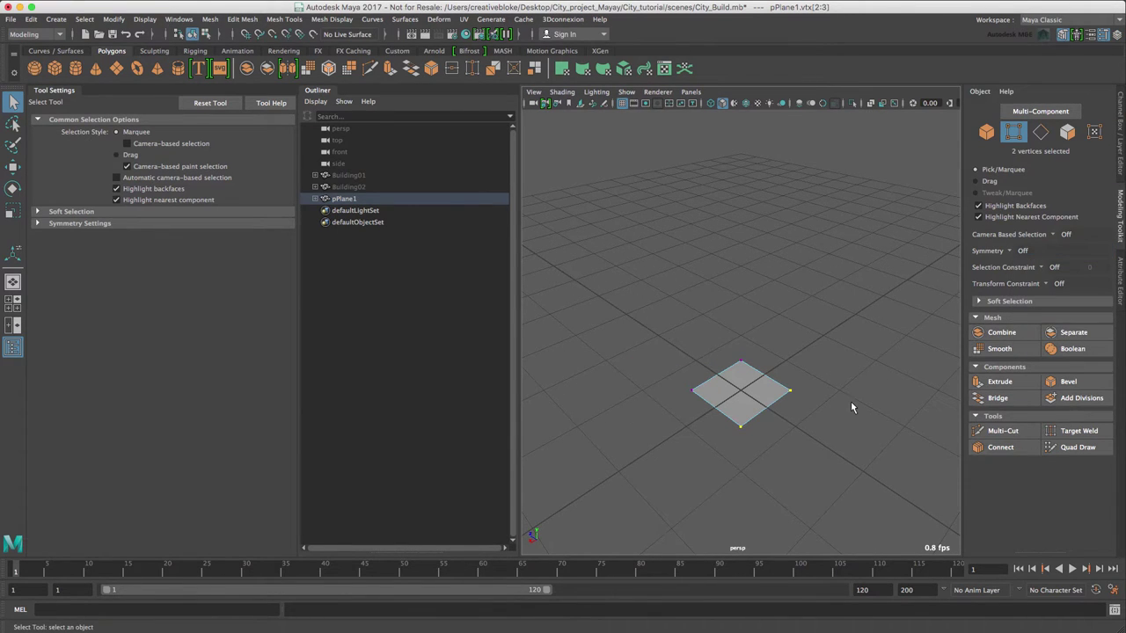
{"action": "left_click", "coordinate": [739, 427]}
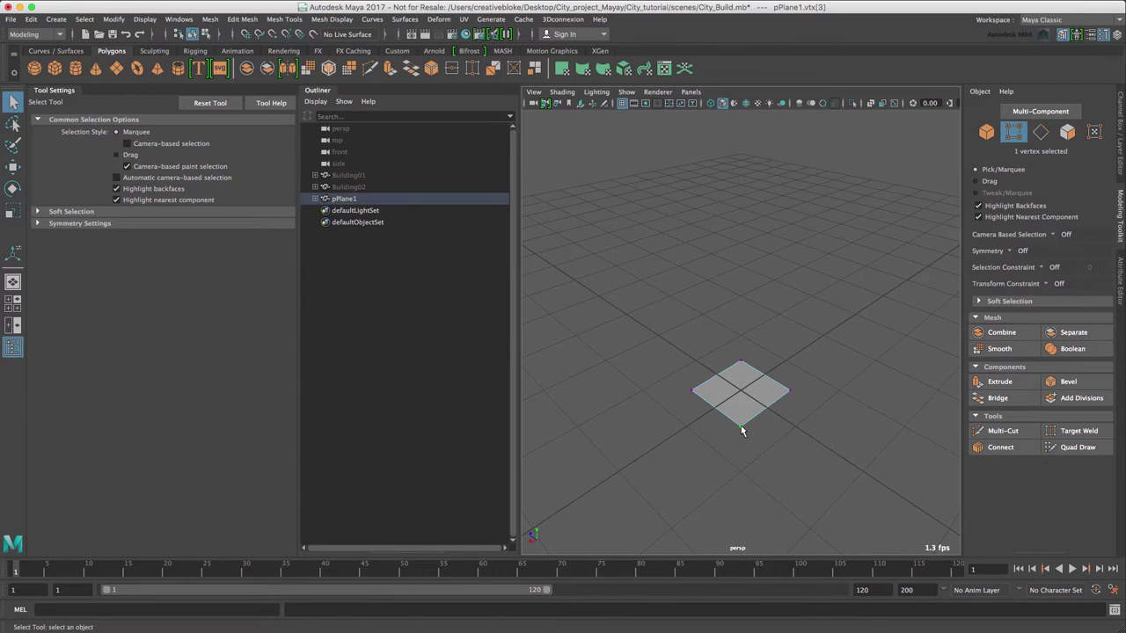
{"action": "key", "text": "Delete"}
Extrude the triangular face with a thickness of 5.5 to form a tall tower.
{"action": "left_click_drag", "start_coordinate": [800, 372], "coordinate": [811, 345], "text": "alt"}
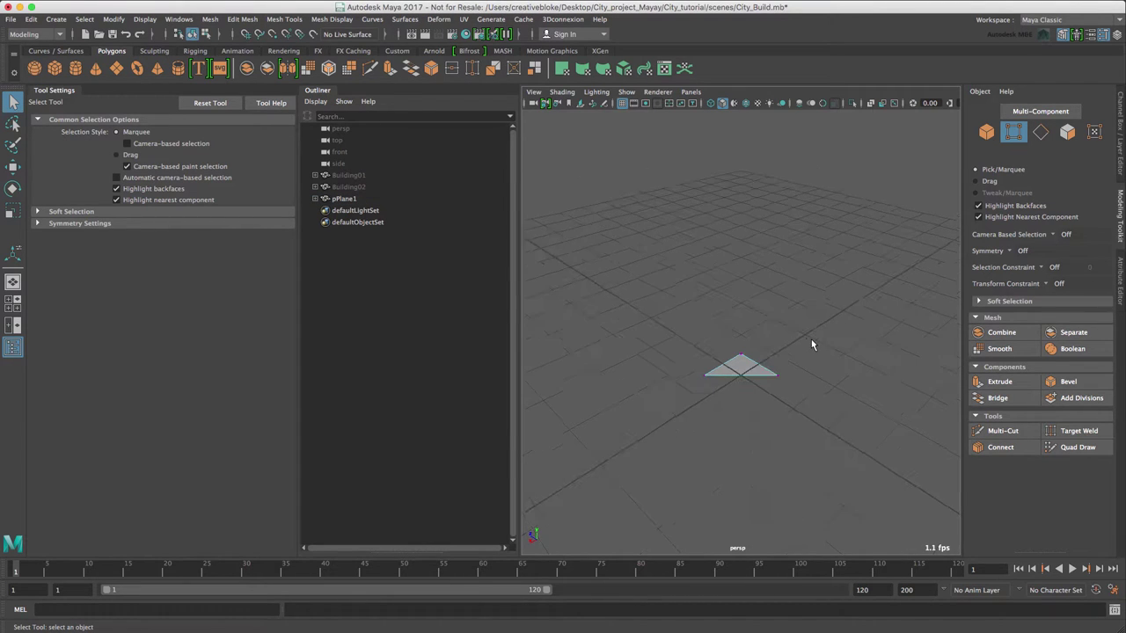
{"action": "scroll", "coordinate": [811, 339], "scroll_direction": "down", "scroll_amount": 5}
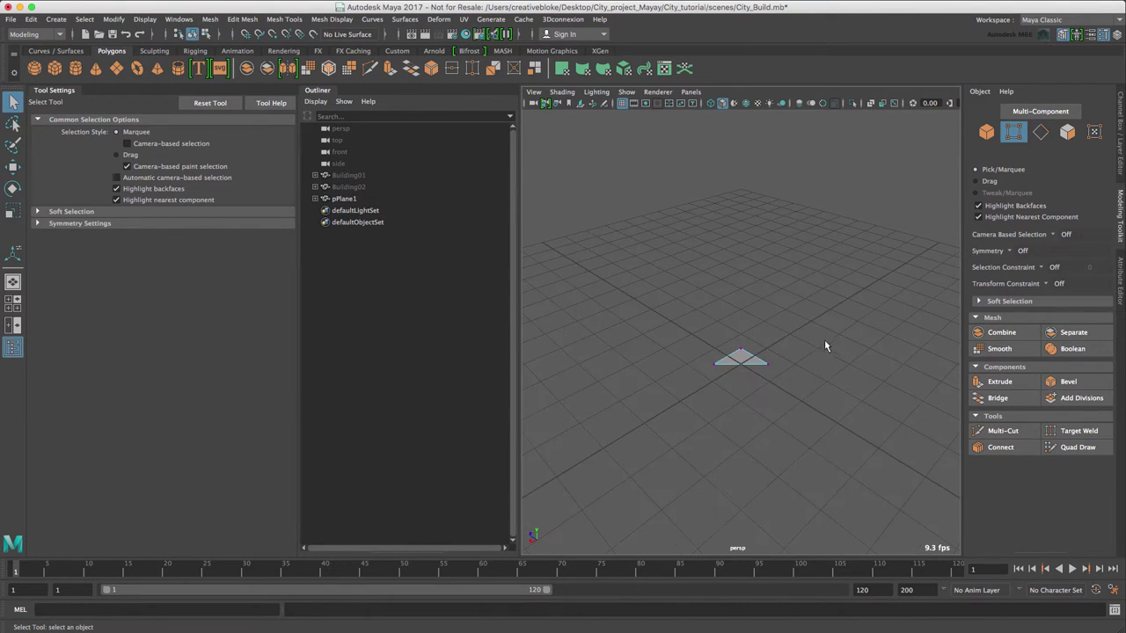
{"action": "left_click", "coordinate": [1066, 132]}
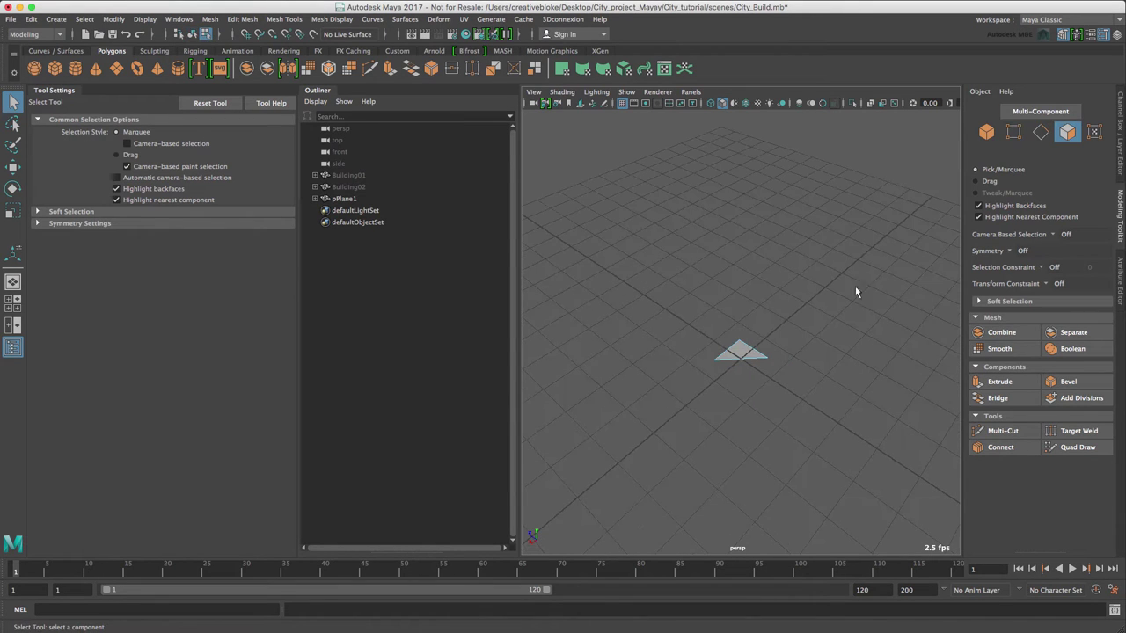
{"action": "left_click", "coordinate": [750, 351]}
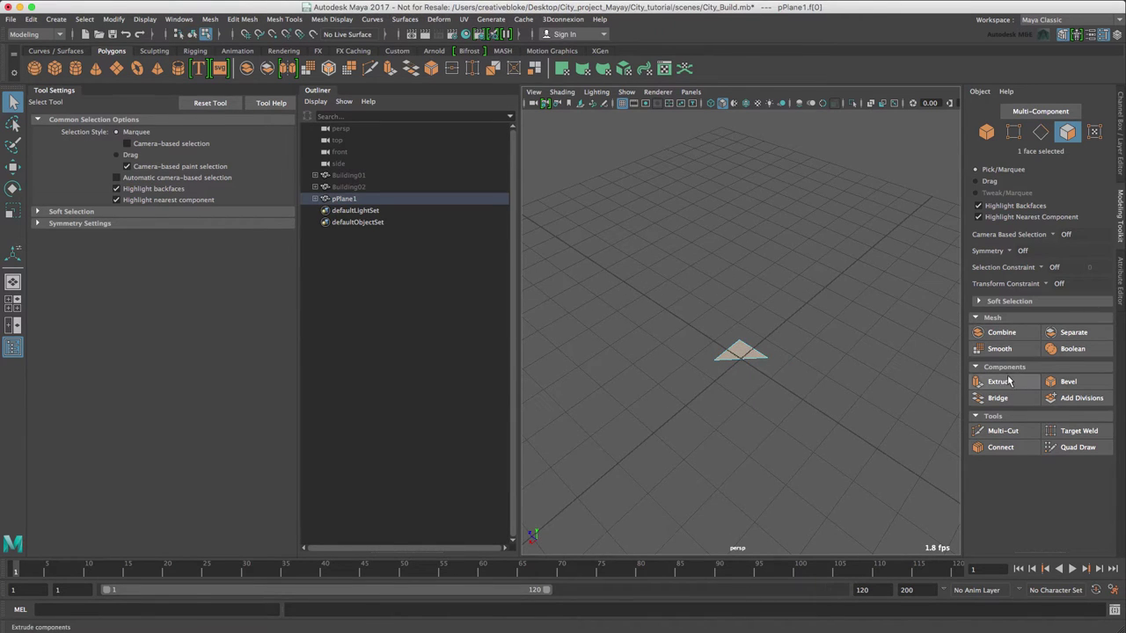
{"action": "left_click", "coordinate": [1003, 382]}
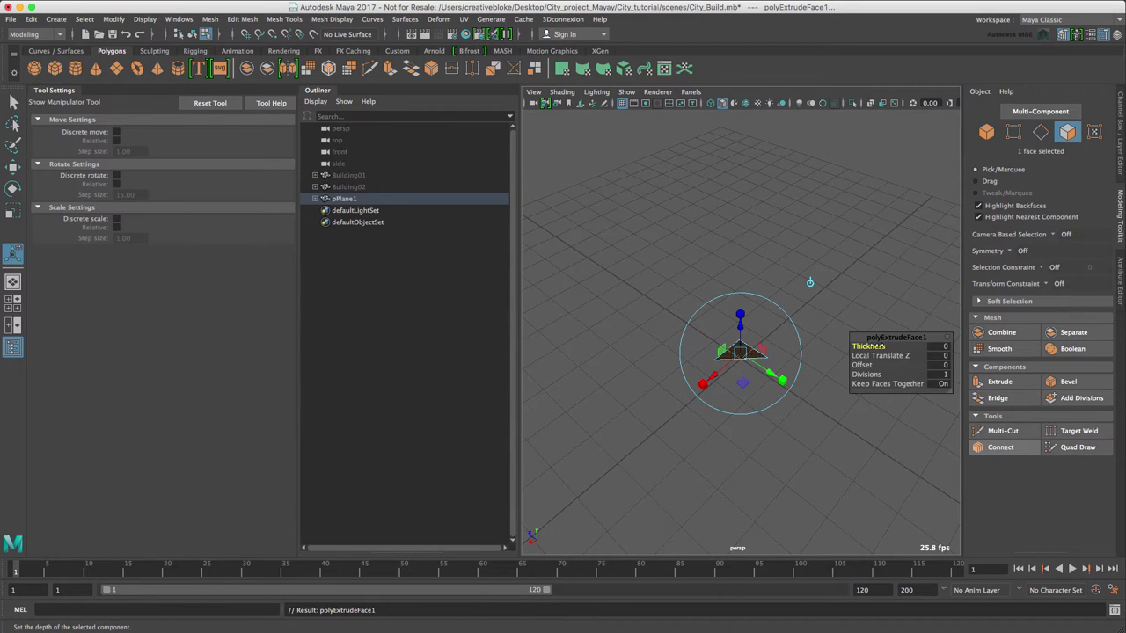
{"action": "left_click_drag", "start_coordinate": [871, 346], "coordinate": [914, 338]}
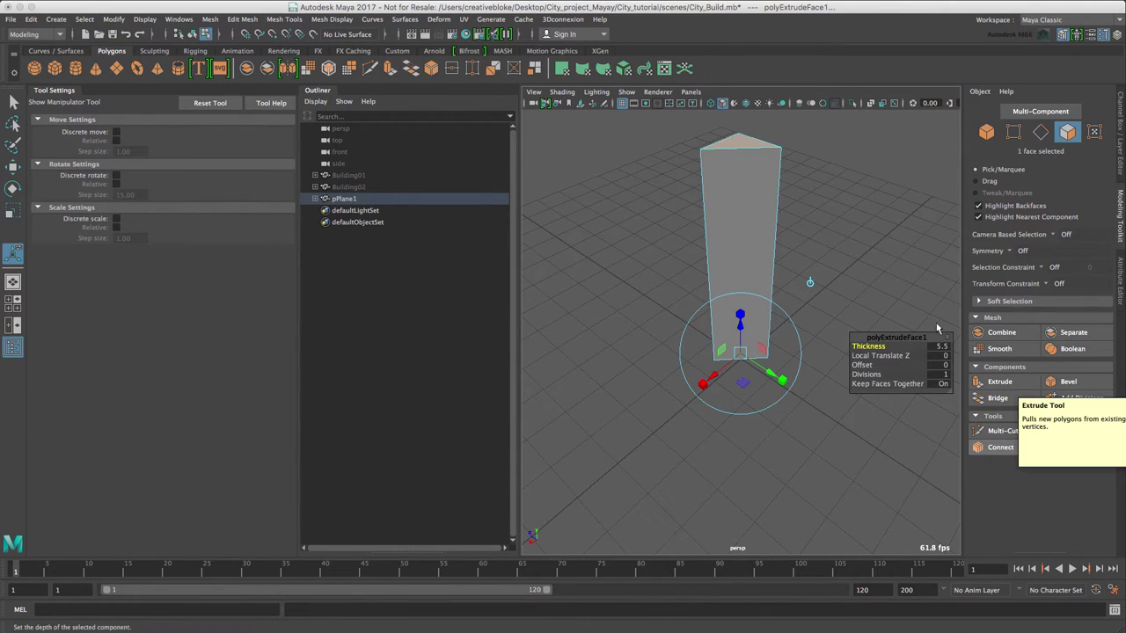
Extrude the tower's top face scaled inward, and extrude the inner face up about 0.166 as a raised roof tier.
{"action": "left_click", "coordinate": [994, 384]}
{"action": "left_click_drag", "start_coordinate": [858, 264], "coordinate": [763, 380], "text": "alt"}
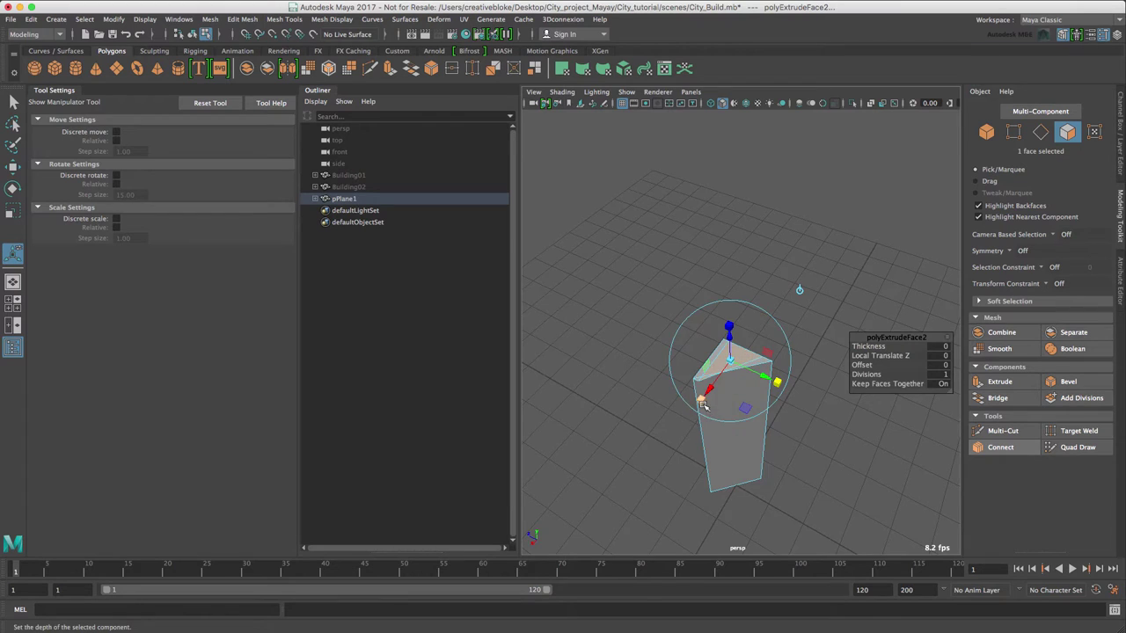
{"action": "left_click_drag", "start_coordinate": [701, 401], "coordinate": [758, 375]}
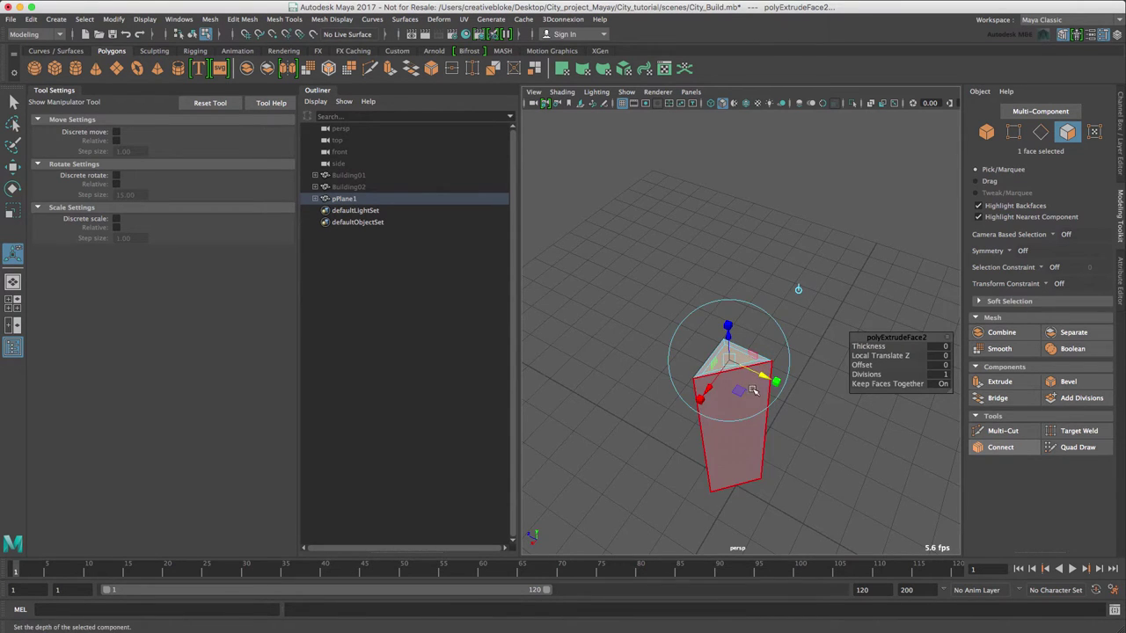
{"action": "key", "text": "f"}
{"action": "scroll", "coordinate": [790, 364], "scroll_direction": "down", "scroll_amount": 4}
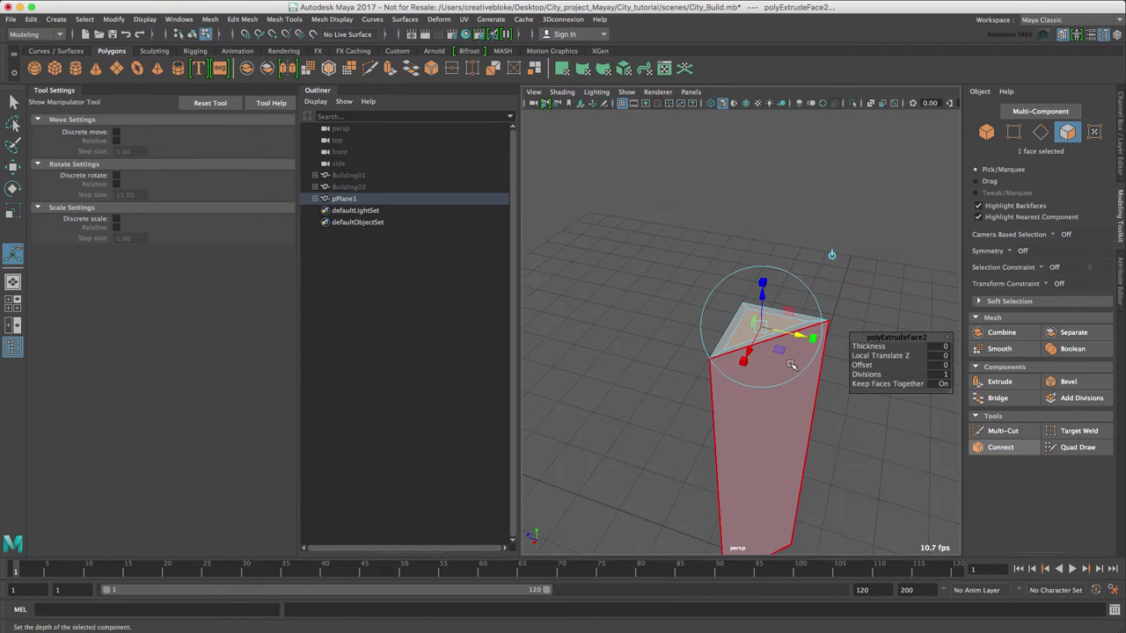
{"action": "scroll", "coordinate": [794, 364], "scroll_direction": "up", "scroll_amount": 2}
{"action": "scroll", "coordinate": [794, 364], "scroll_direction": "down", "scroll_amount": 2}
{"action": "left_click", "coordinate": [991, 384]}
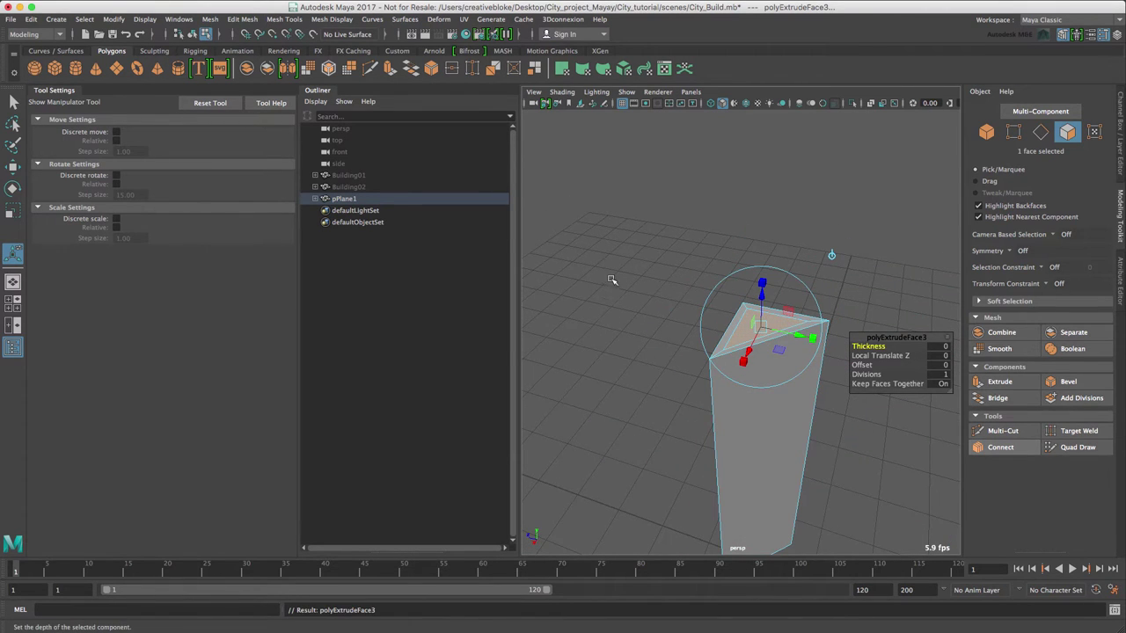
{"action": "left_click_drag", "start_coordinate": [761, 283], "coordinate": [694, 340]}
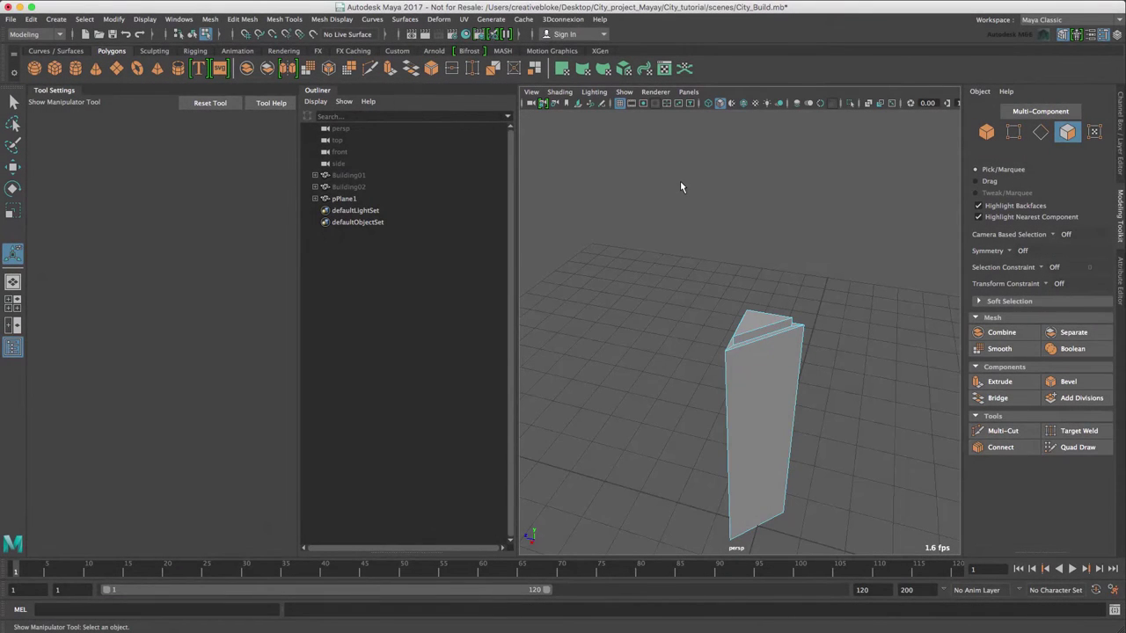
Rename the extruded plane object as Triangle_Building.
{"action": "double_click", "coordinate": [343, 198]}
{"action": "type", "text": "Triangle_"}
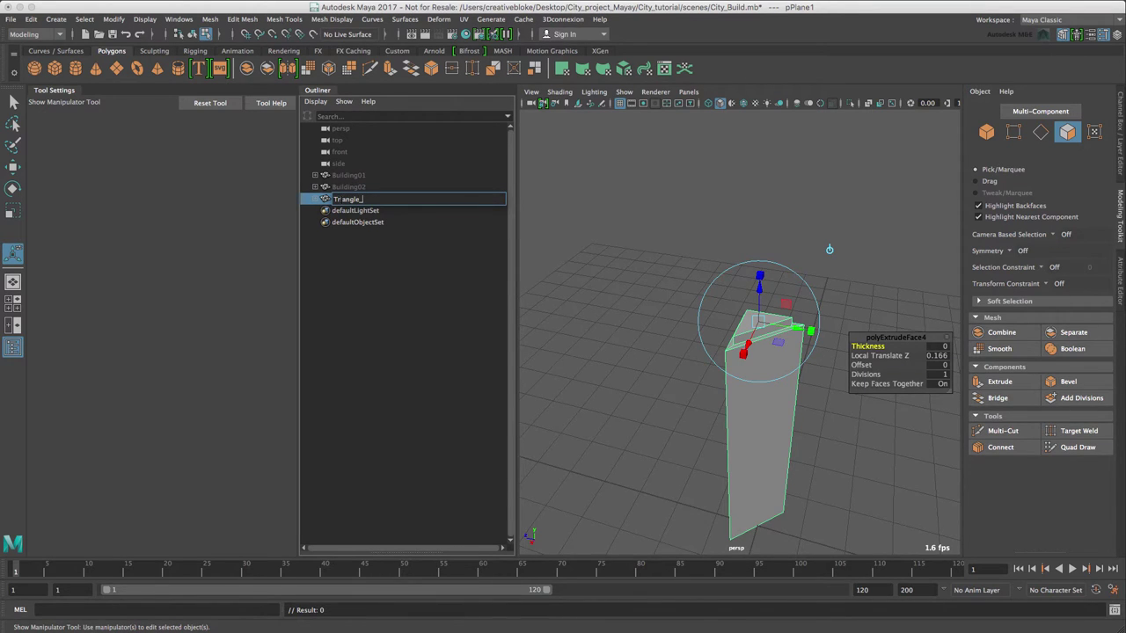
{"action": "type", "text": "Building"}
{"action": "key", "text": "Return"}
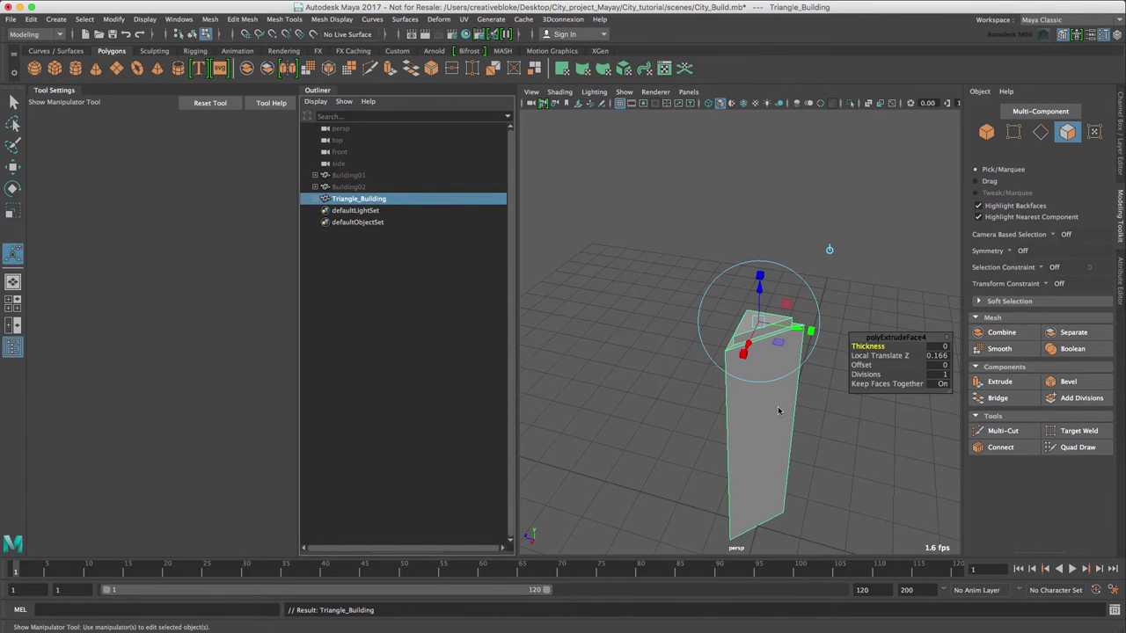
Return to object selection and assign a new Lambert material to Triangle_Building.
{"action": "right_click_drag", "start_coordinate": [779, 405], "coordinate": [779, 422]}
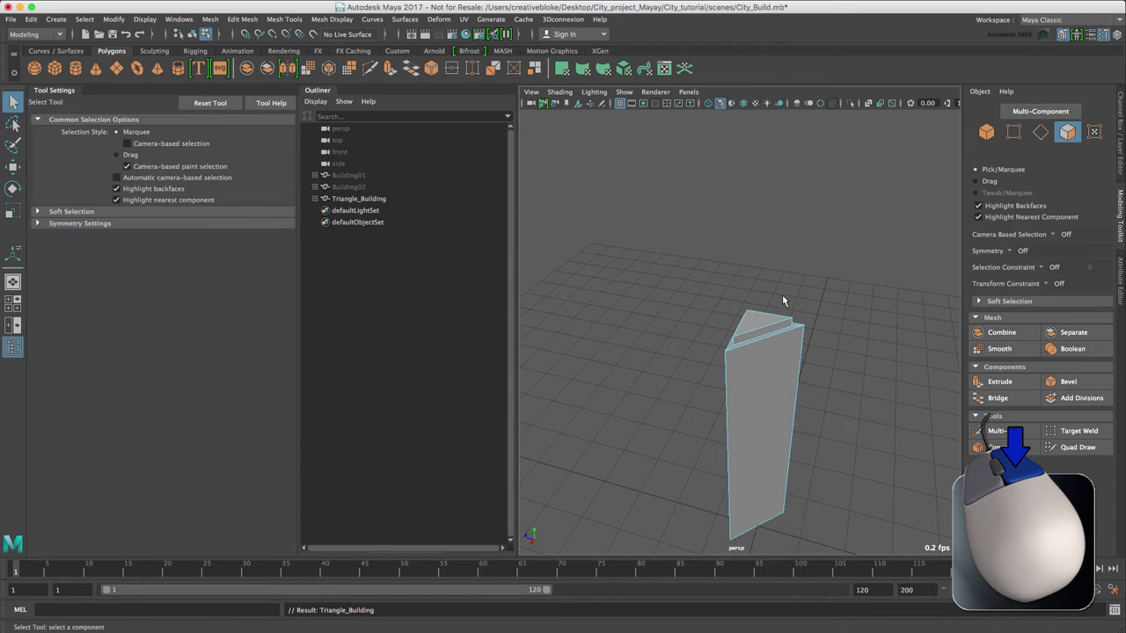
{"action": "middle_click_drag", "start_coordinate": [799, 296], "coordinate": [779, 180], "text": "alt"}
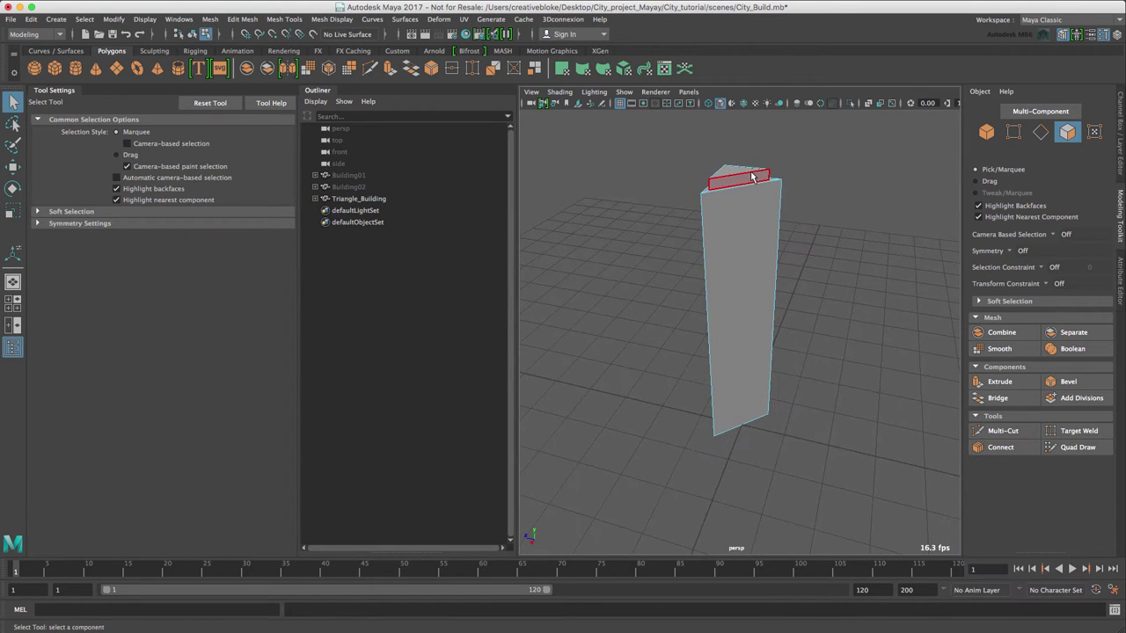
{"action": "left_click", "coordinate": [789, 207]}
{"action": "right_click_drag", "start_coordinate": [742, 212], "coordinate": [706, 512]}
{"action": "left_click_drag", "start_coordinate": [394, 227], "coordinate": [657, 125]}
{"action": "left_click", "coordinate": [614, 192]}
{"action": "left_click", "coordinate": [684, 191]}
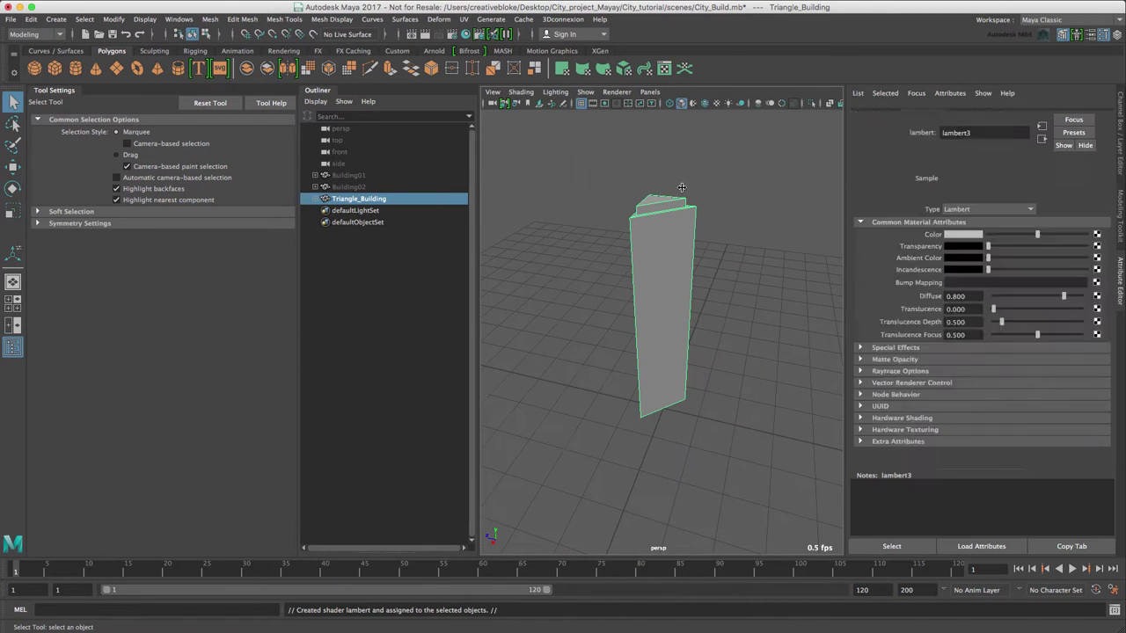
Rename the building's new material as Triangle_Building_lambert.
{"action": "left_click", "coordinate": [316, 200]}
{"action": "left_click", "coordinate": [350, 211]}
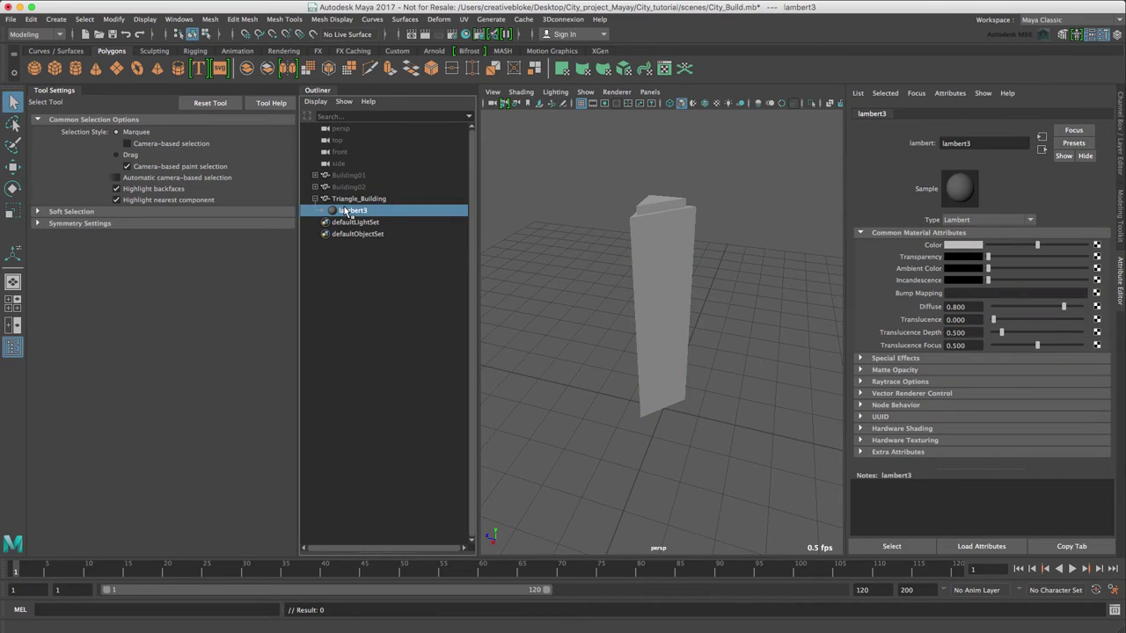
{"action": "left_click_drag", "start_coordinate": [985, 144], "coordinate": [906, 143]}
{"action": "type", "text": "Triangle_Building_lambert"}
{"action": "key", "text": "Return"}
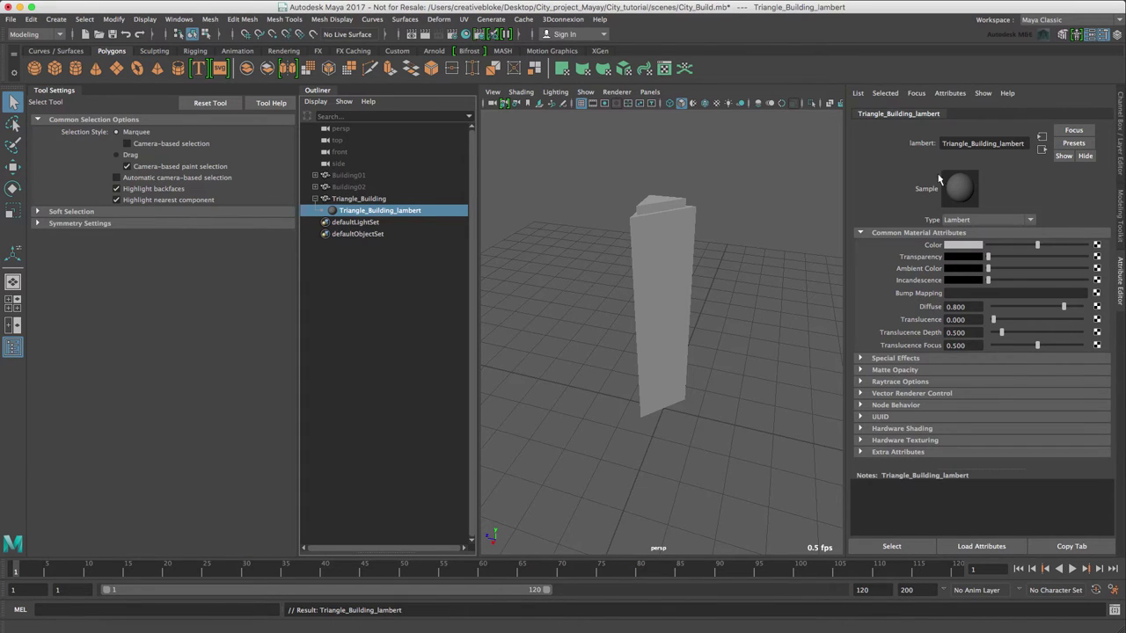
Brighten the Triangle_Building_lambert material's colour to white and deselect it.
{"action": "left_click", "coordinate": [961, 246]}
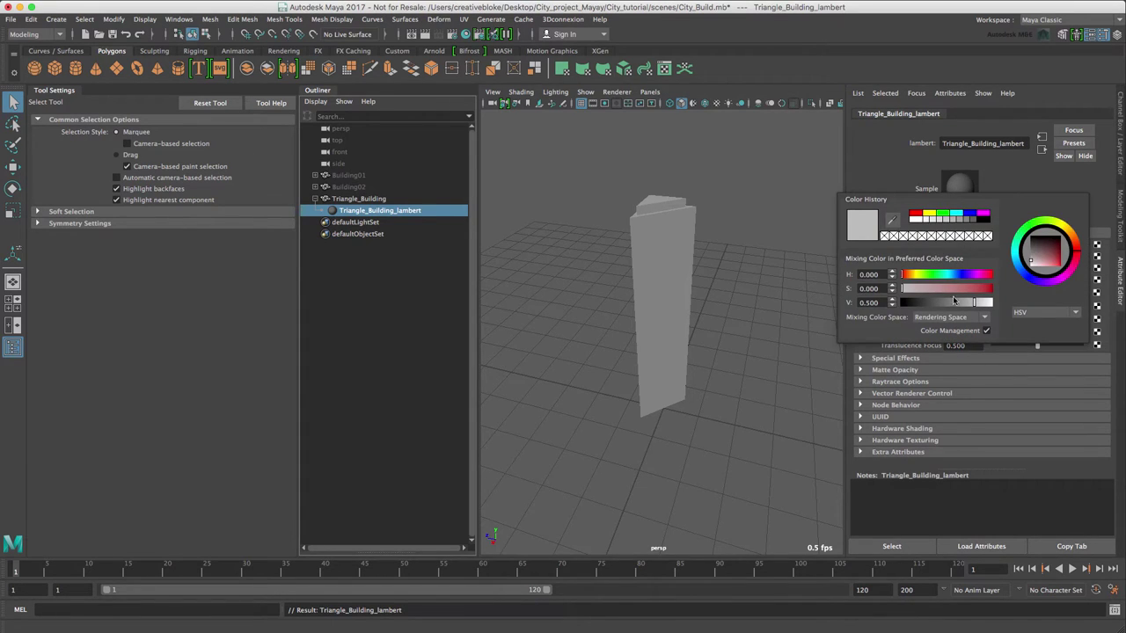
{"action": "left_click_drag", "start_coordinate": [974, 305], "coordinate": [1001, 304]}
{"action": "left_click", "coordinate": [787, 287]}
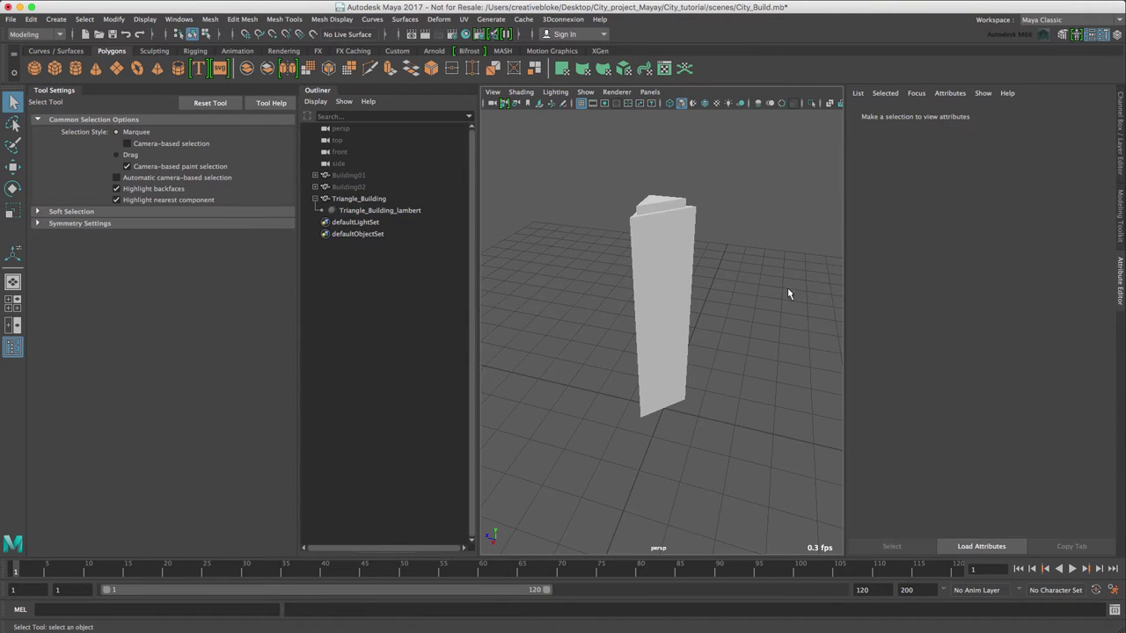
Insert 25 evenly spaced edge loops around Triangle_Building's main shaft using the Multiple edge loops setting with Use Equal Multiplier on.
{"action": "left_click_drag", "start_coordinate": [787, 288], "coordinate": [697, 378], "text": "alt"}
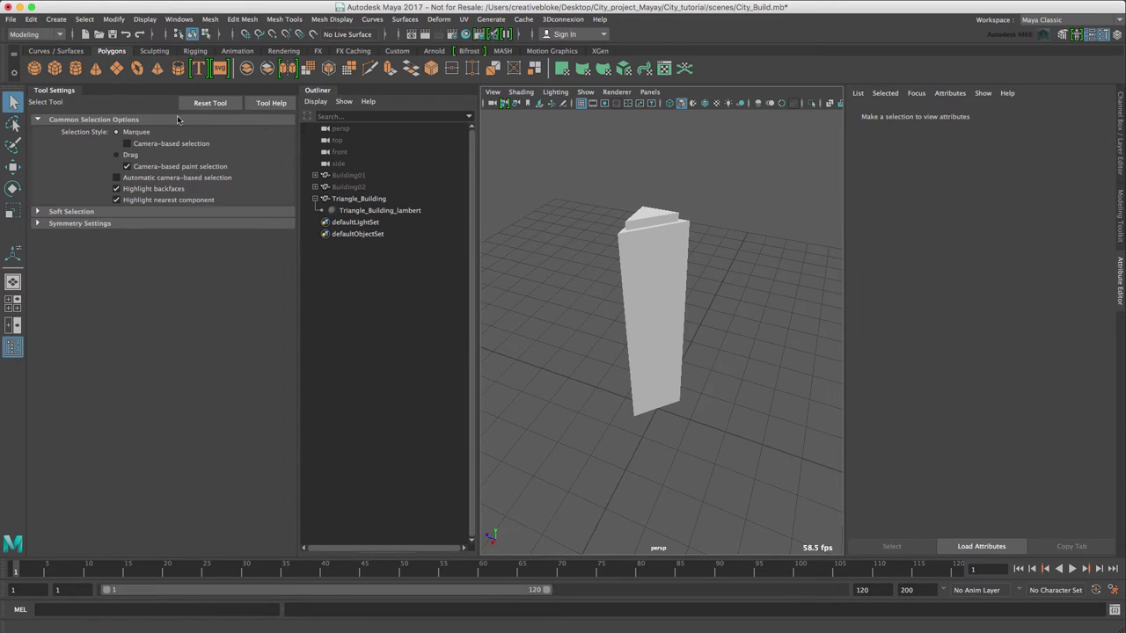
{"action": "left_click", "coordinate": [286, 20]}
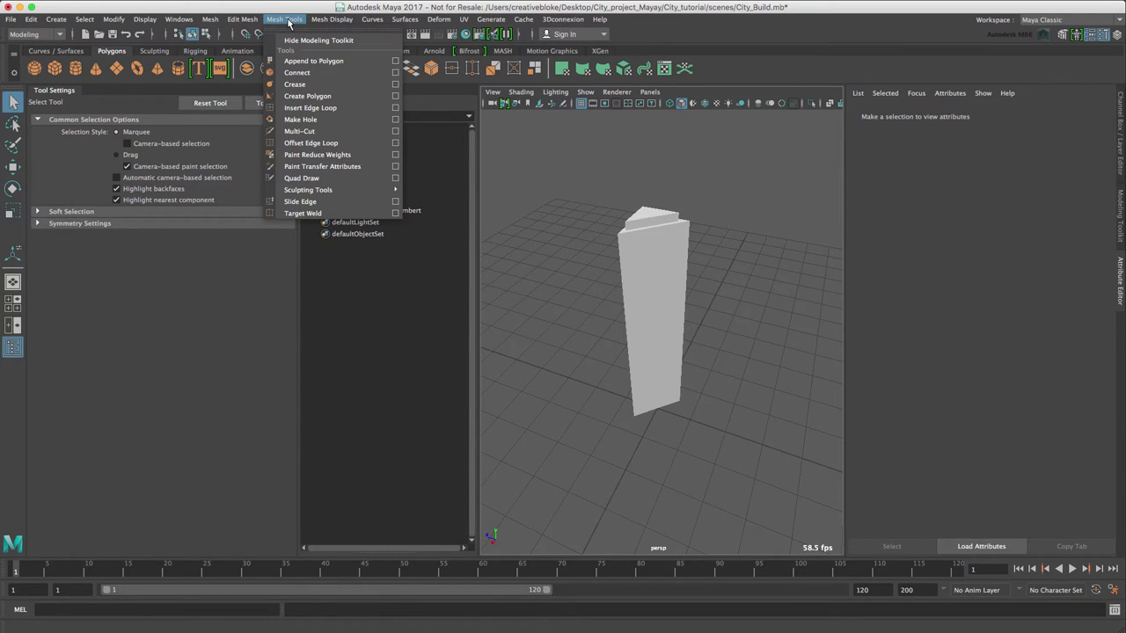
{"action": "left_click", "coordinate": [325, 108]}
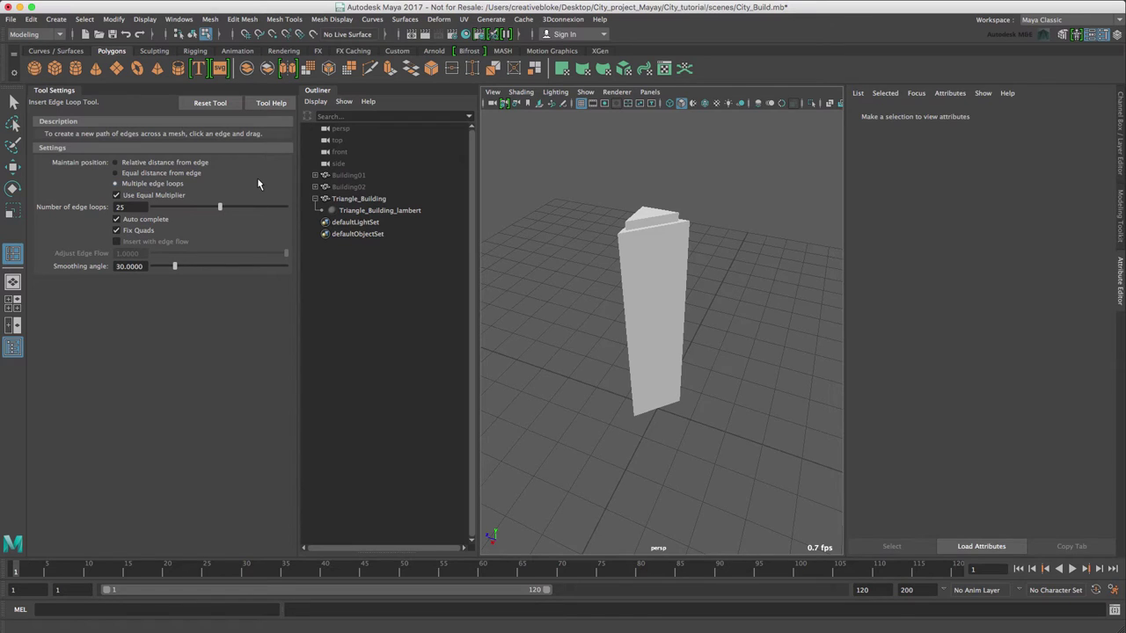
{"action": "left_click", "coordinate": [154, 163]}
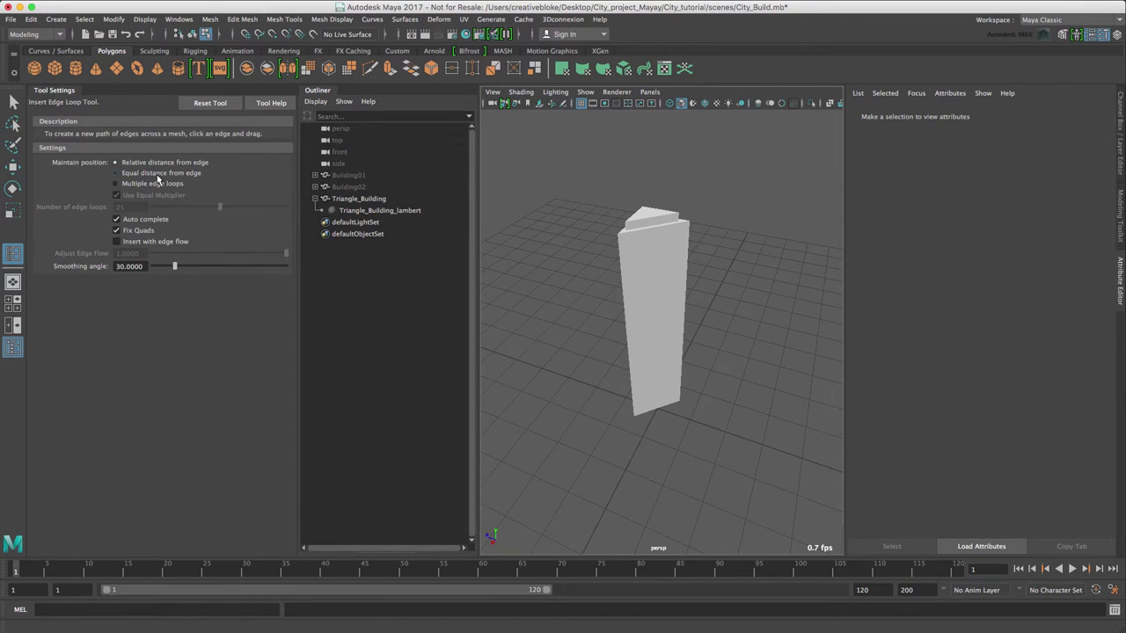
{"action": "left_click", "coordinate": [153, 184]}
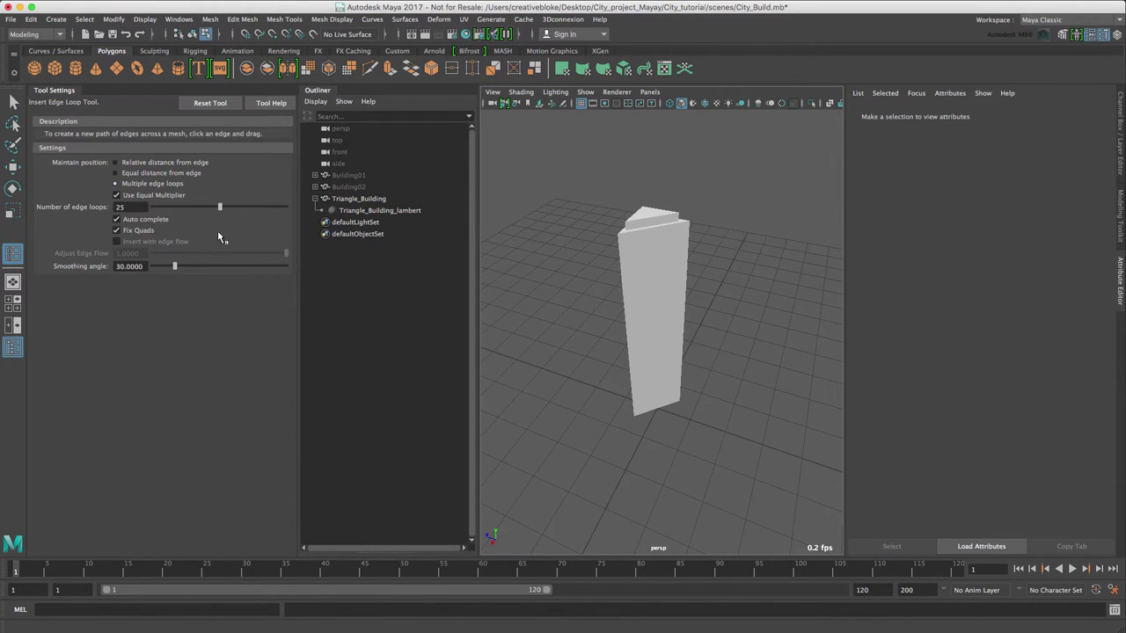
{"action": "left_click", "coordinate": [687, 246]}
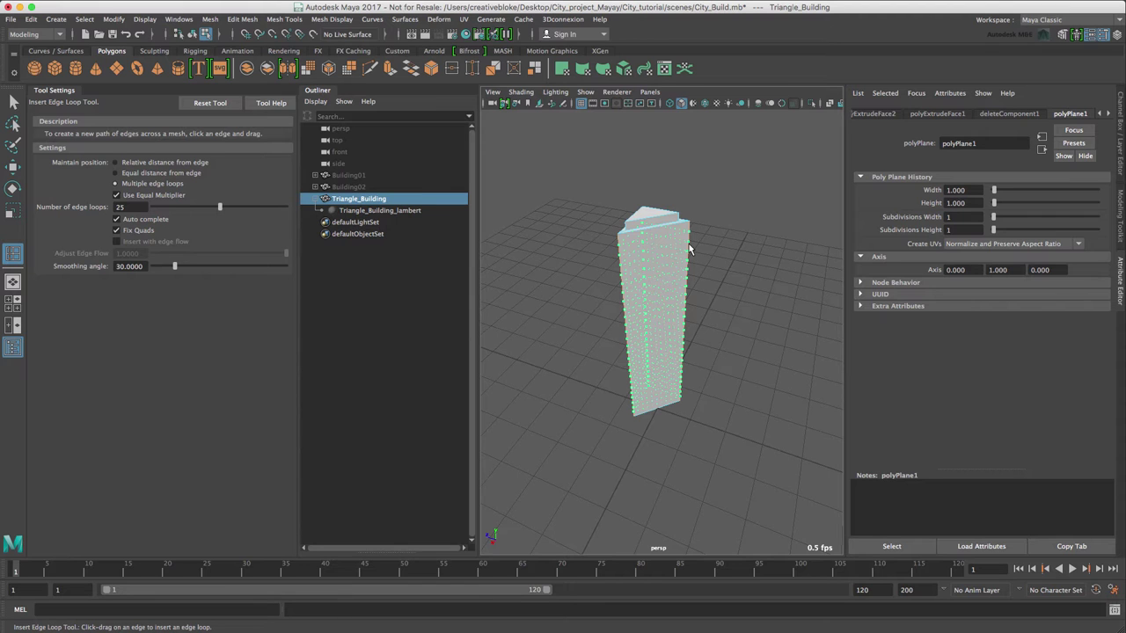
{"action": "left_click", "coordinate": [689, 249]}
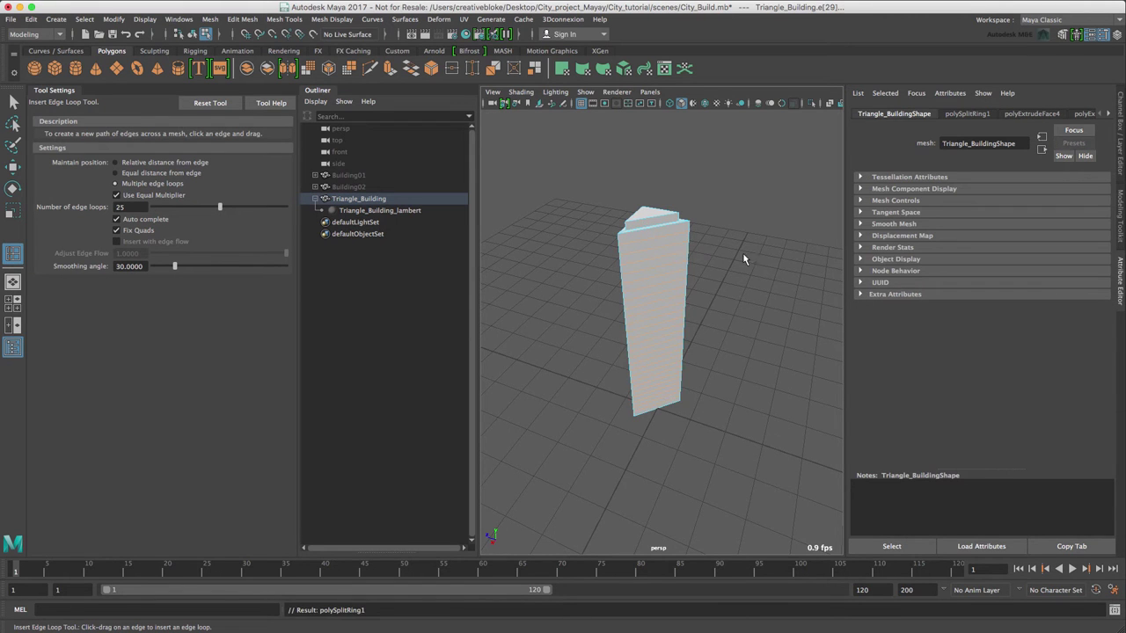
{"action": "mouse_move", "coordinate": [742, 252]}
{"action": "left_mouse_down", "text": "alt"}
{"action": "mouse_move", "coordinate": [761, 255]}
{"action": "mouse_move", "coordinate": [646, 261]}
{"action": "mouse_move", "coordinate": [721, 257]}
{"action": "mouse_move", "coordinate": [737, 243]}
{"action": "left_mouse_up", "text": "alt"}
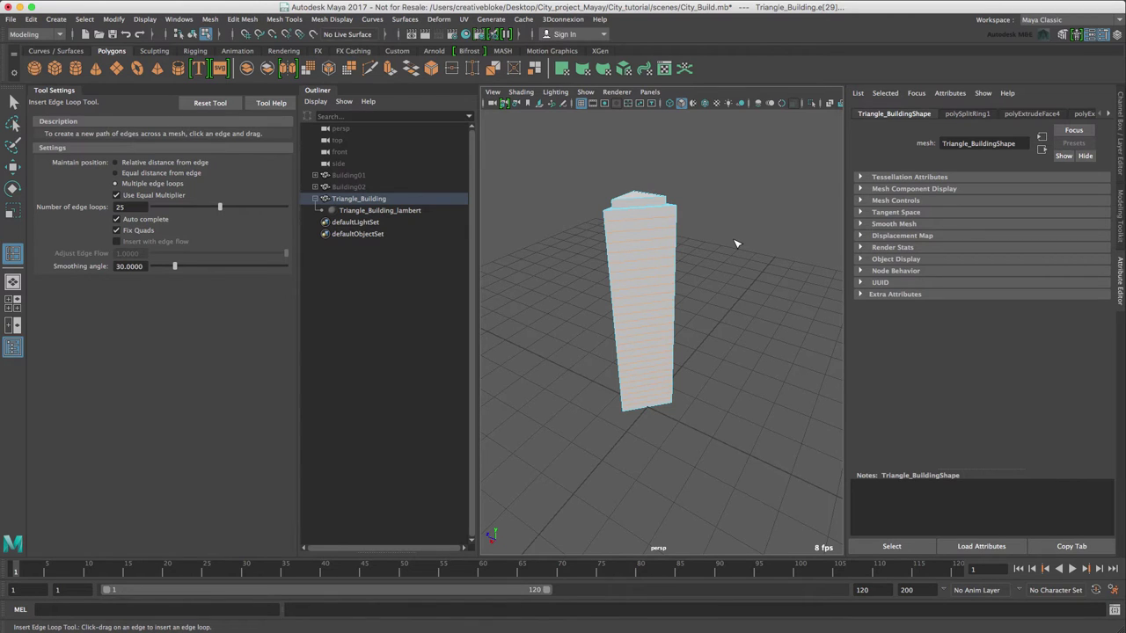
{"action": "left_click", "coordinate": [733, 239]}
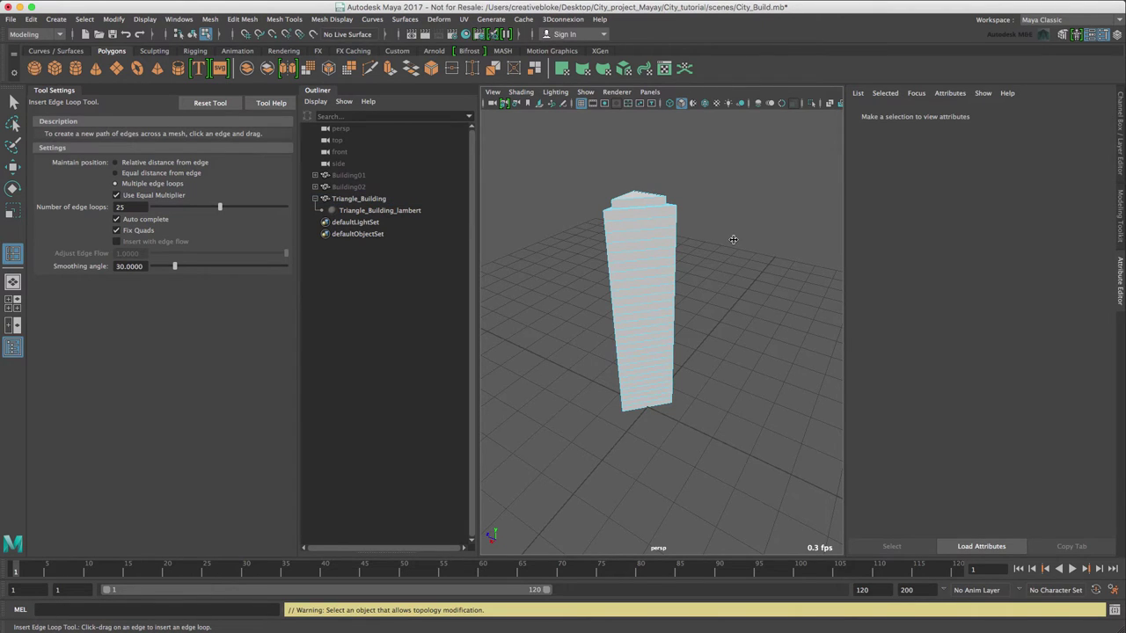
{"action": "left_click_drag", "start_coordinate": [656, 309], "coordinate": [675, 282], "text": "alt"}
{"action": "middle_click_drag", "start_coordinate": [694, 256], "coordinate": [691, 279], "text": "alt"}
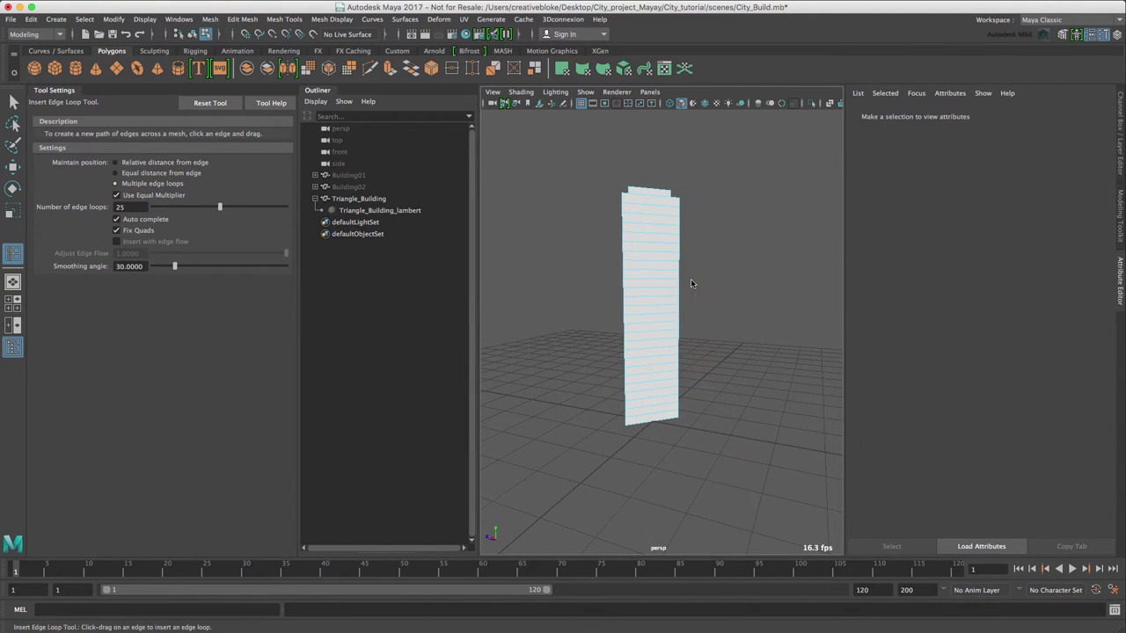
{"action": "right_click_drag", "start_coordinate": [691, 279], "coordinate": [702, 251]}
{"action": "left_click_drag", "start_coordinate": [654, 413], "coordinate": [711, 420], "text": "alt"}
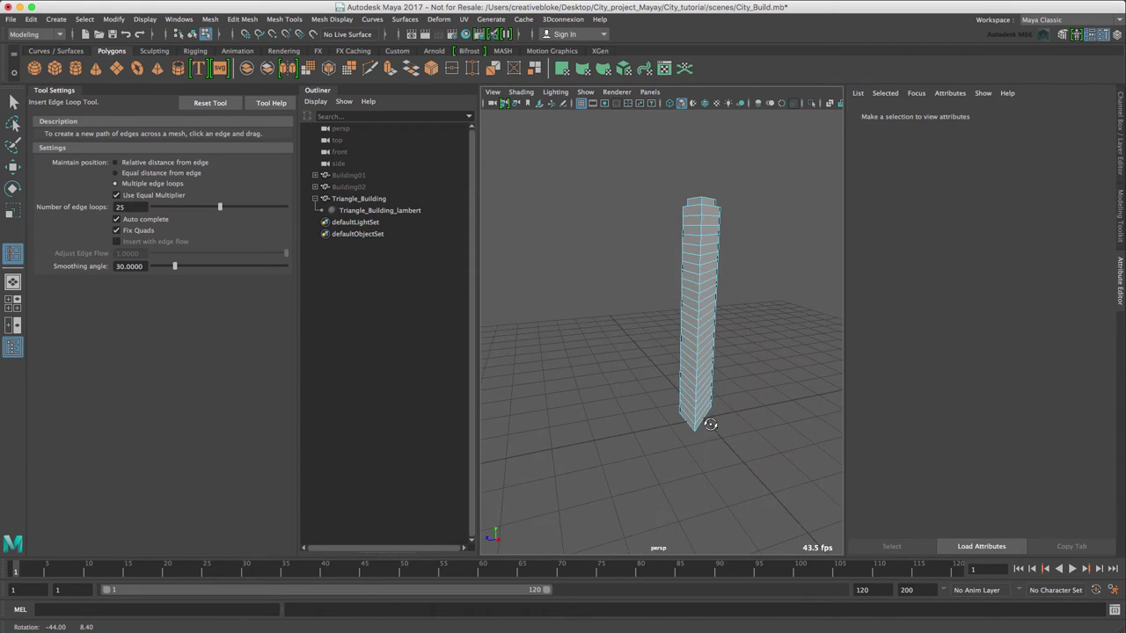
{"action": "left_click", "coordinate": [700, 343]}
{"action": "right_click_drag", "start_coordinate": [730, 340], "coordinate": [728, 304]}
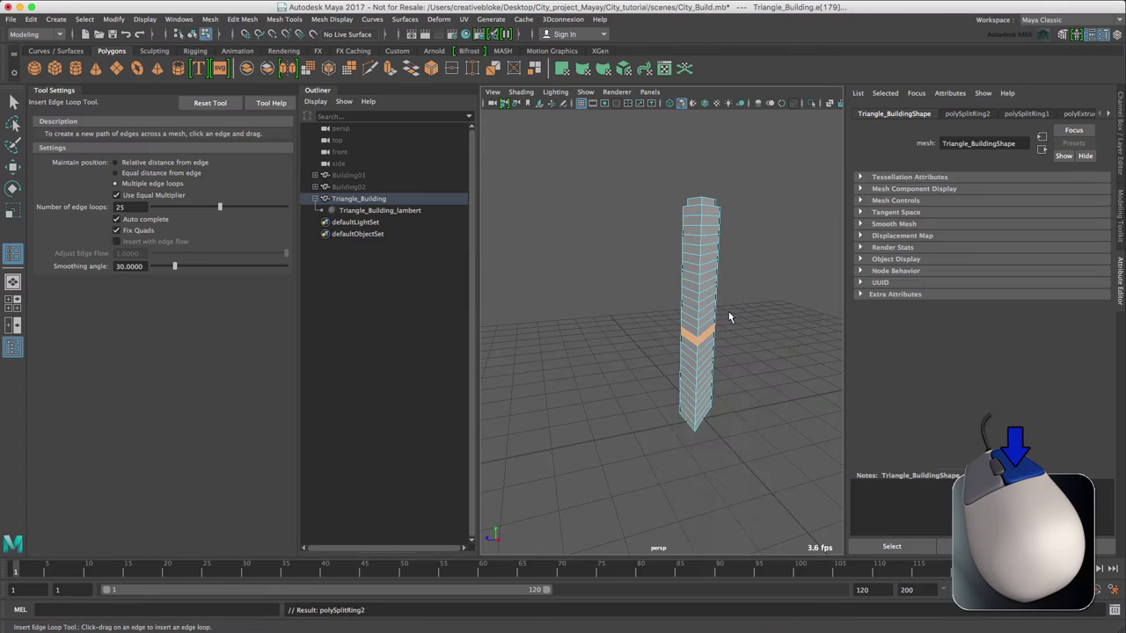
{"action": "left_click", "coordinate": [704, 358]}
{"action": "left_click_drag", "start_coordinate": [735, 353], "coordinate": [709, 362], "text": "alt"}
{"action": "scroll", "coordinate": [723, 349], "scroll_direction": "down", "scroll_amount": 5}
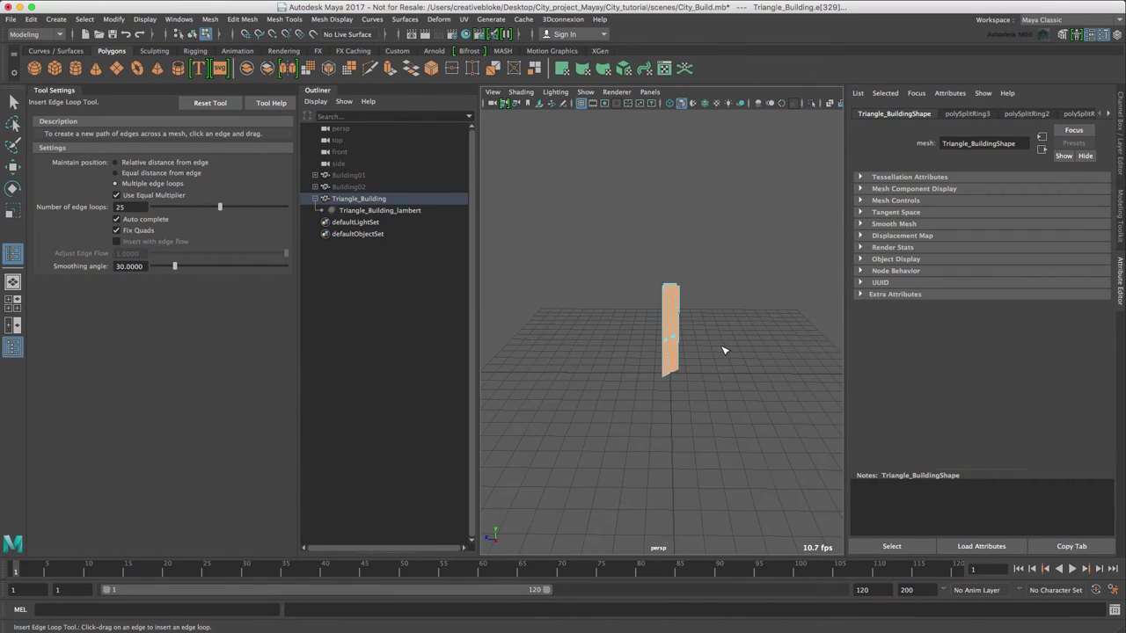
{"action": "scroll", "coordinate": [723, 349], "scroll_direction": "up", "scroll_amount": 8}
{"action": "left_click", "coordinate": [763, 299]}
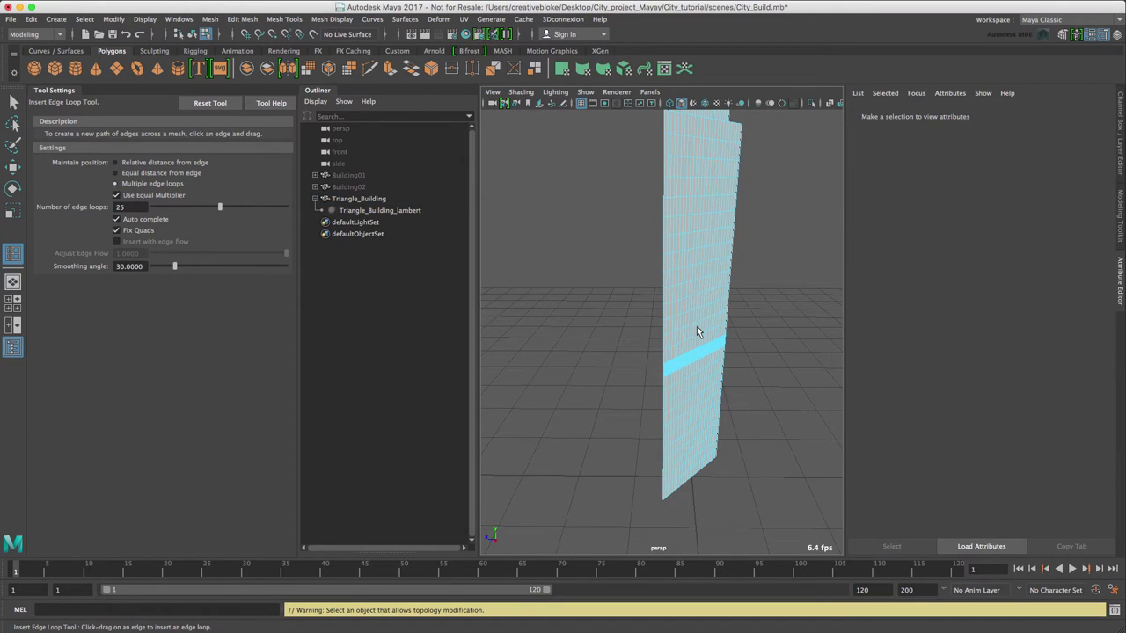
{"action": "key", "text": "super+z"}
{"action": "key", "text": "super+z"}
{"action": "key", "text": "super+z"}
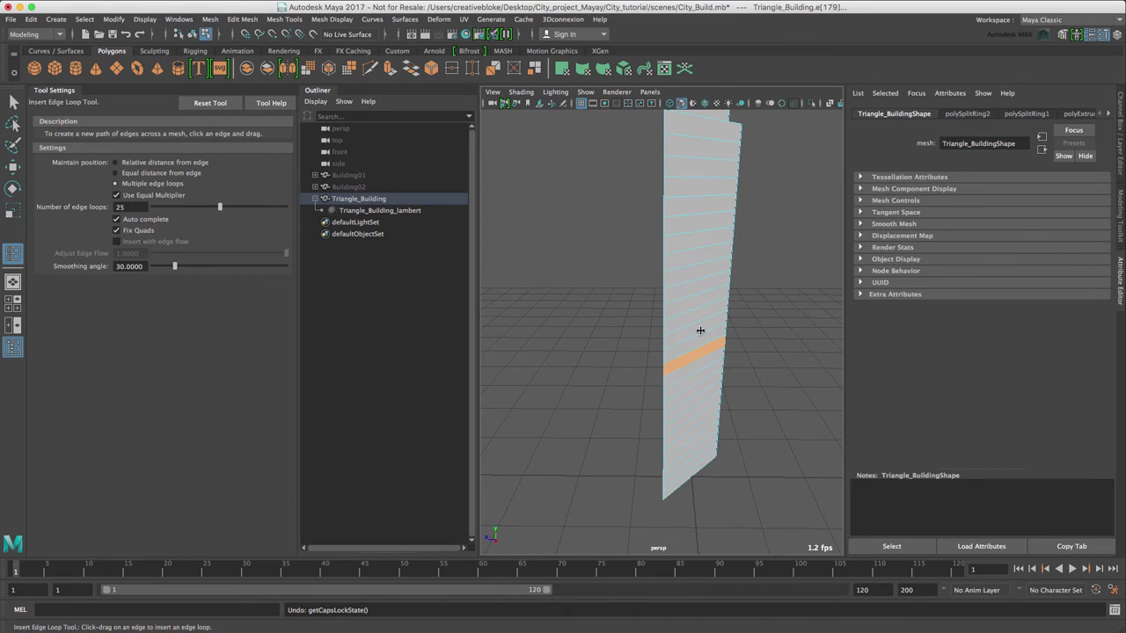
{"action": "key", "text": "ctrl+z"}
{"action": "key", "text": "ctrl+z"}
{"action": "left_click", "coordinate": [798, 290]}
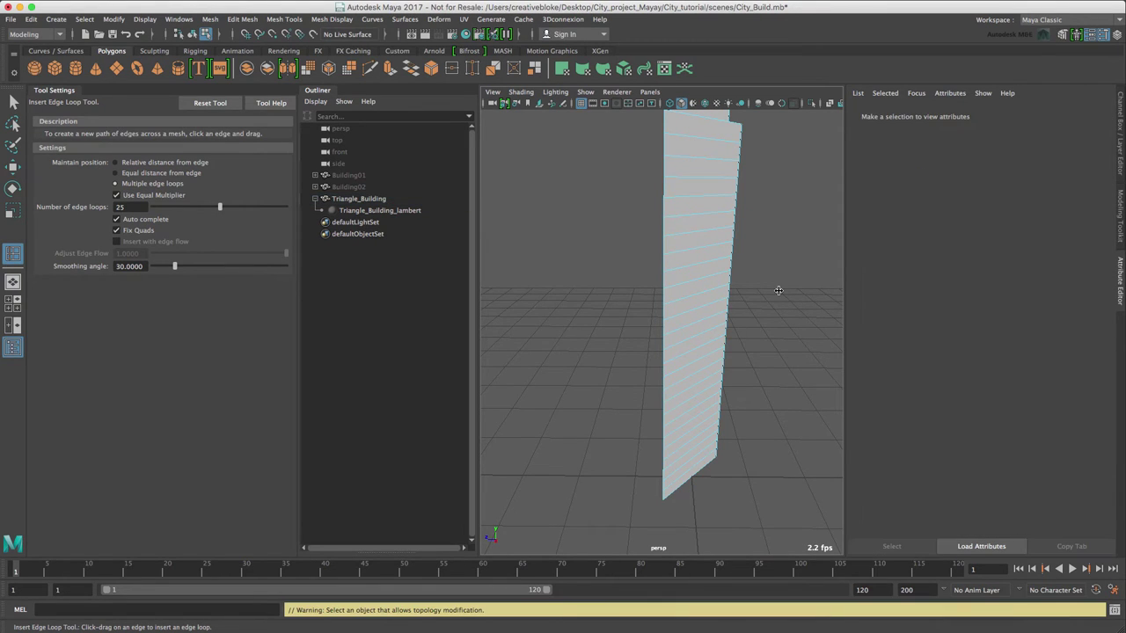
Switch to the Select Tool and select the lowest inserted edge loop around the building's base.
{"action": "left_click", "coordinate": [14, 103]}
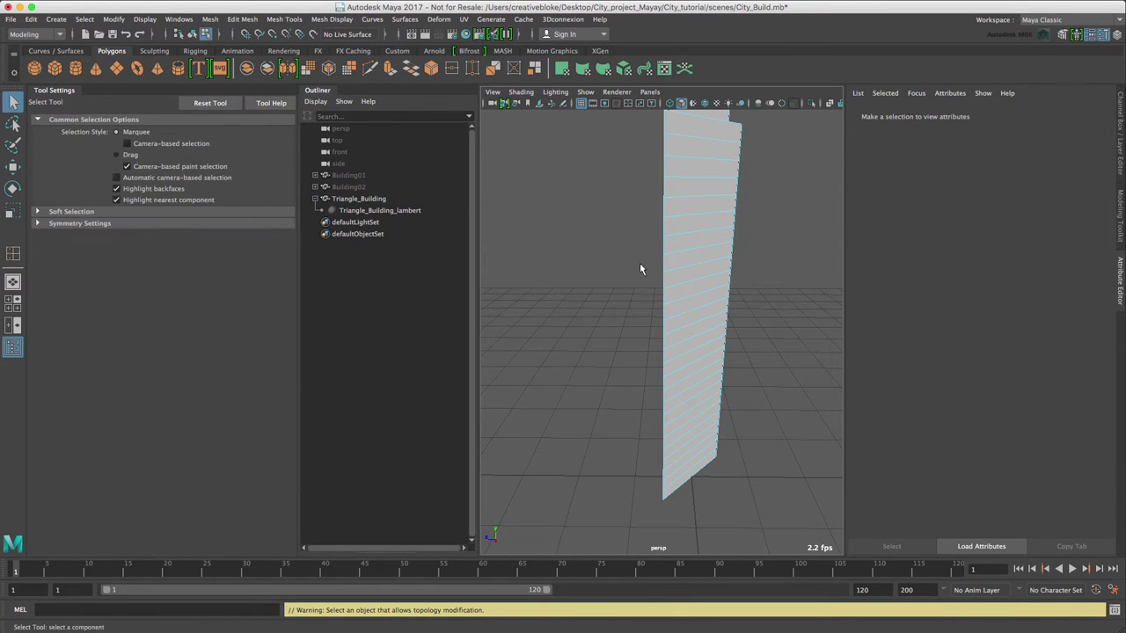
{"action": "mouse_move", "coordinate": [640, 269]}
{"action": "left_mouse_down", "text": "alt"}
{"action": "mouse_move", "coordinate": [615, 244]}
{"action": "mouse_move", "coordinate": [641, 284]}
{"action": "mouse_move", "coordinate": [646, 259]}
{"action": "left_mouse_up", "text": "alt"}
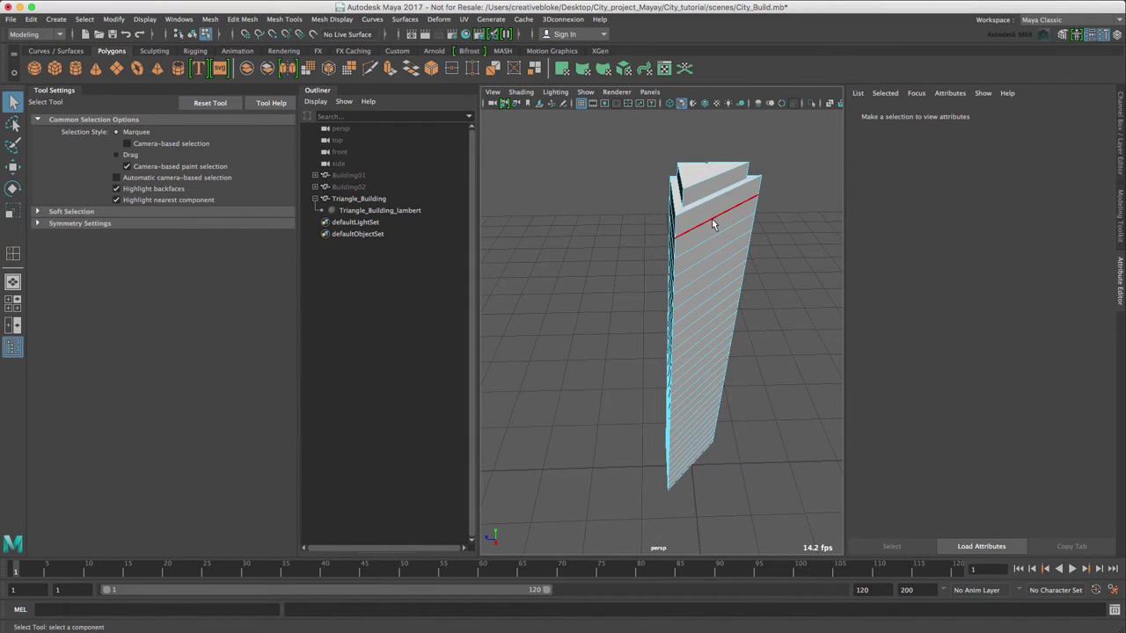
{"action": "left_click_drag", "start_coordinate": [712, 225], "coordinate": [725, 383], "text": "alt"}
{"action": "left_click_drag", "start_coordinate": [614, 531], "coordinate": [665, 477], "text": "alt"}
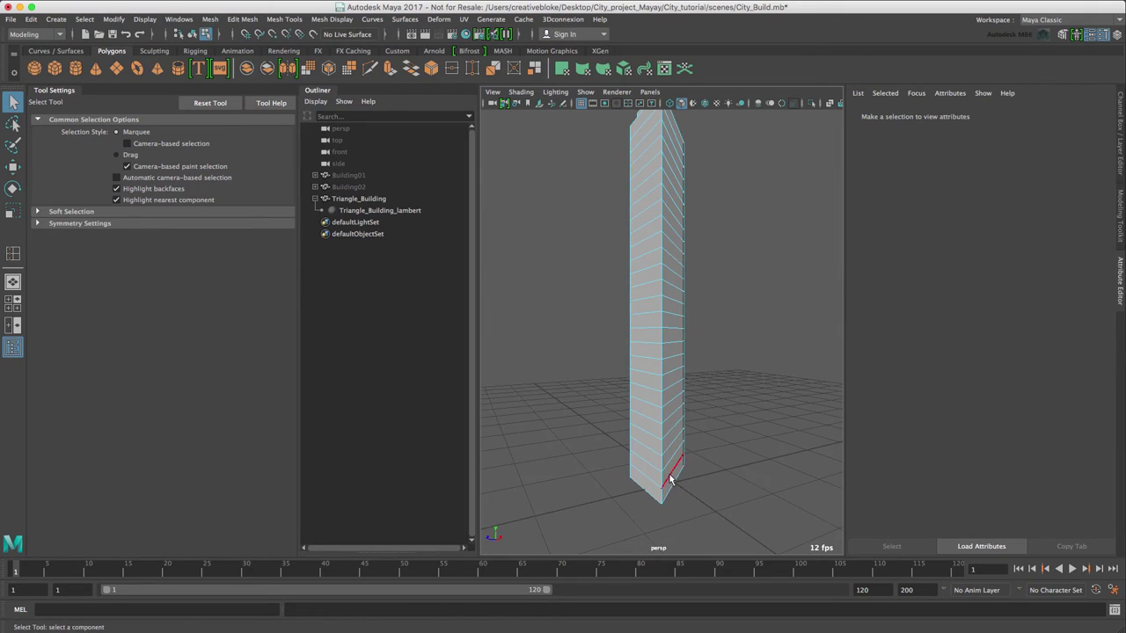
{"action": "left_click", "coordinate": [668, 476]}
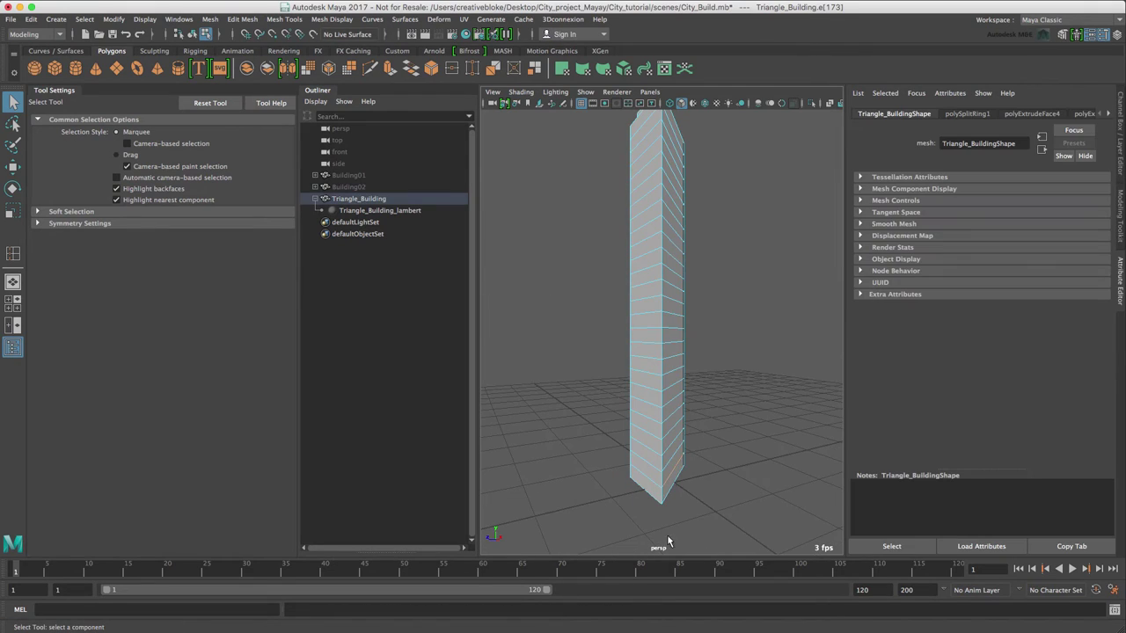
{"action": "left_click", "coordinate": [644, 475], "text": "shift"}
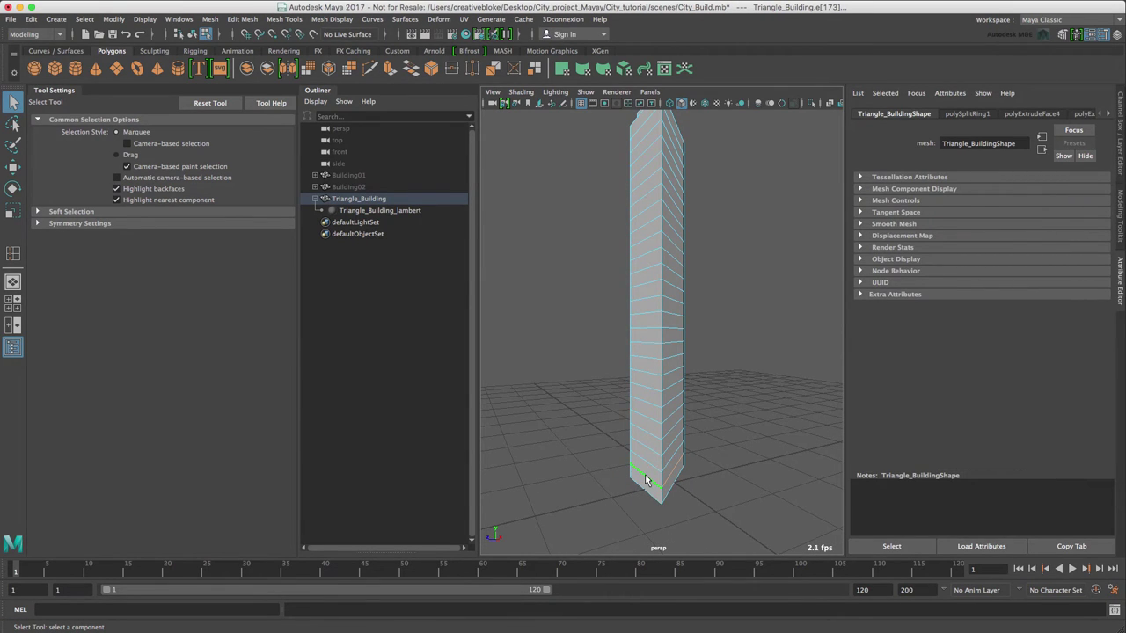
{"action": "left_click_drag", "start_coordinate": [783, 466], "coordinate": [536, 449], "text": "alt"}
{"action": "left_click_drag", "start_coordinate": [826, 462], "coordinate": [764, 467], "text": "alt"}
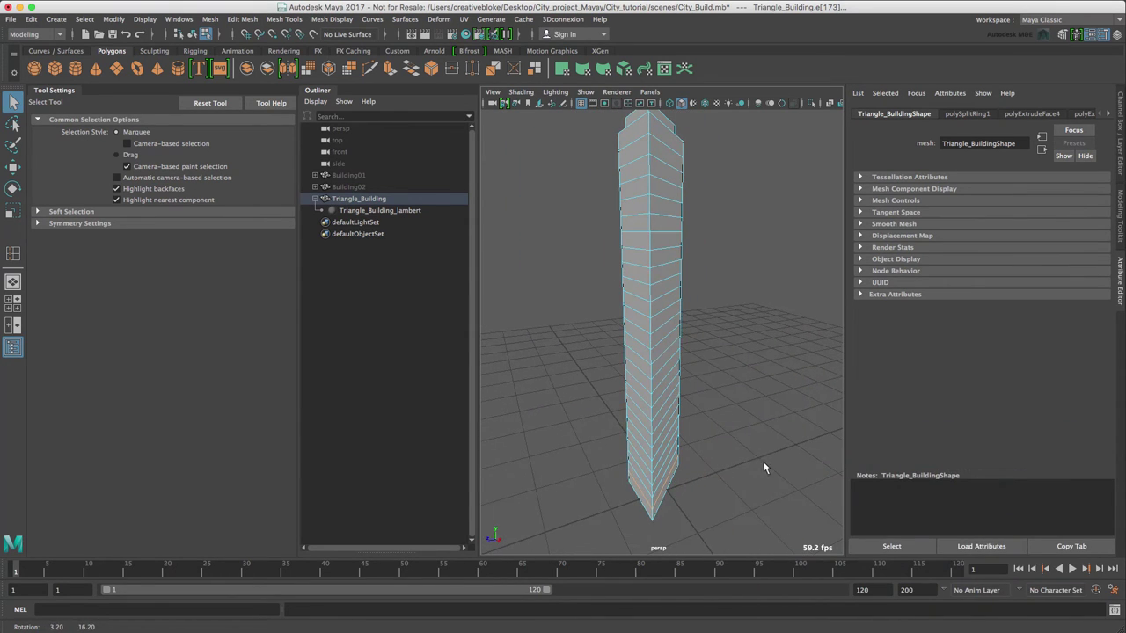
Add every second horizontal edge loop up to the top of the main shaft to the selection.
{"action": "left_click", "coordinate": [664, 464], "text": "shift"}
{"action": "left_click", "coordinate": [639, 442]}
{"action": "left_click", "coordinate": [641, 423]}
{"action": "left_click", "coordinate": [662, 399]}
{"action": "left_click", "coordinate": [664, 371]}
{"action": "double_click", "coordinate": [663, 343], "text": "shift"}
{"action": "double_click", "coordinate": [662, 313], "text": "shift"}
{"action": "left_click", "coordinate": [664, 283]}
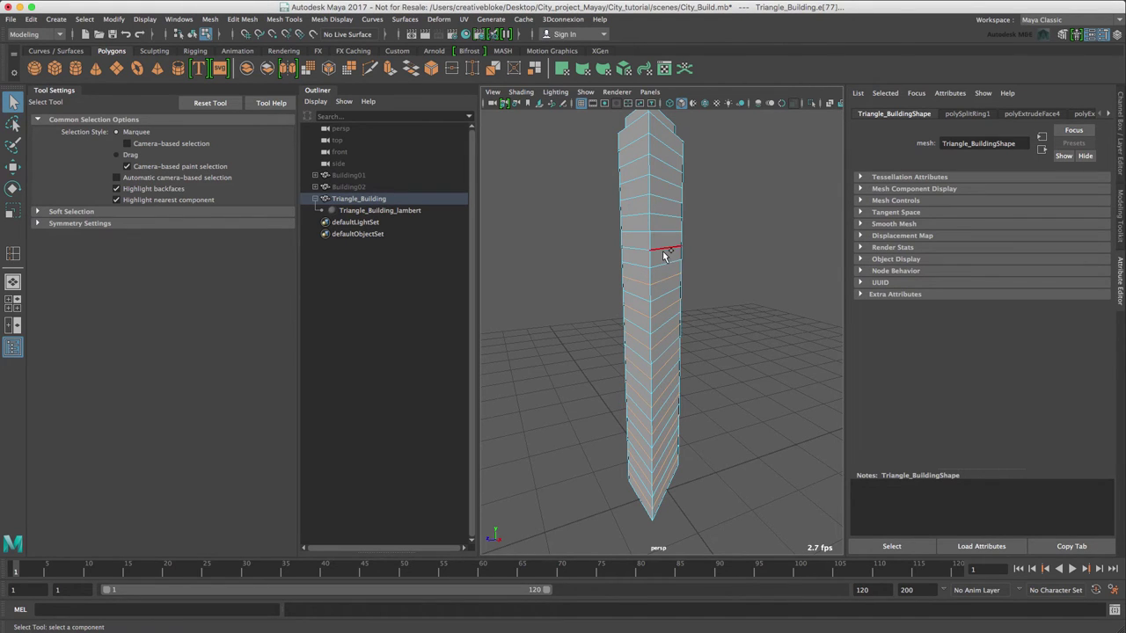
{"action": "left_click", "coordinate": [664, 253]}
{"action": "left_click", "coordinate": [661, 218]}
{"action": "left_click", "coordinate": [666, 185]}
{"action": "left_click", "coordinate": [663, 148]}
{"action": "left_click", "coordinate": [661, 146]}
{"action": "left_click_drag", "start_coordinate": [714, 251], "coordinate": [760, 292], "text": "alt"}
Try raising the selected edge loops with the Move Tool, and undo the move.
{"action": "key", "text": "w"}
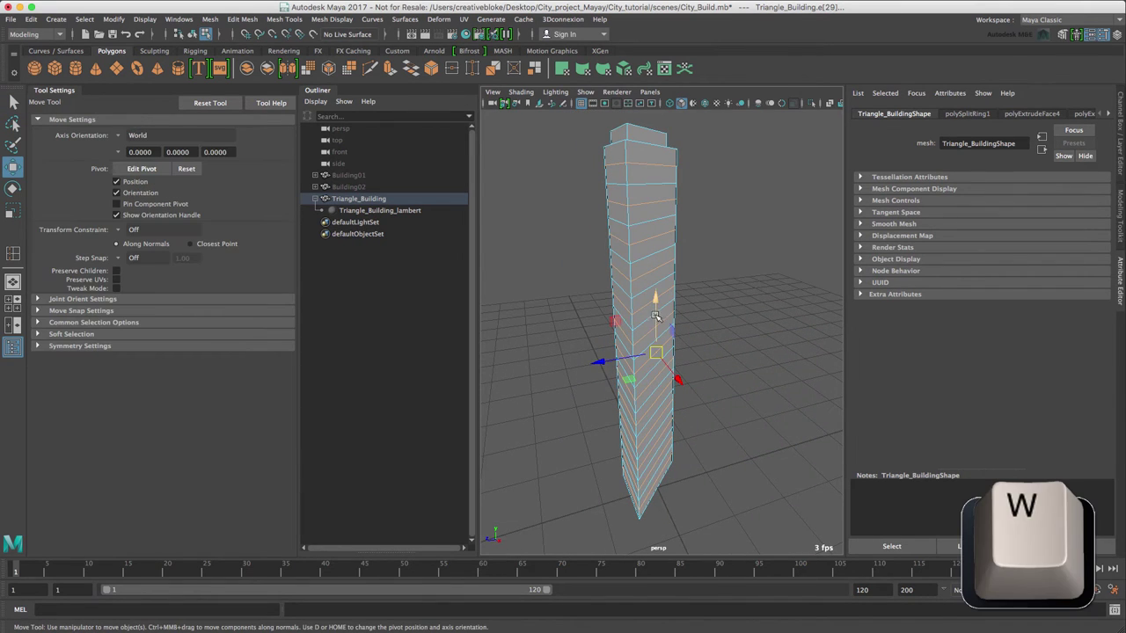
{"action": "left_click_drag", "start_coordinate": [656, 303], "coordinate": [658, 299]}
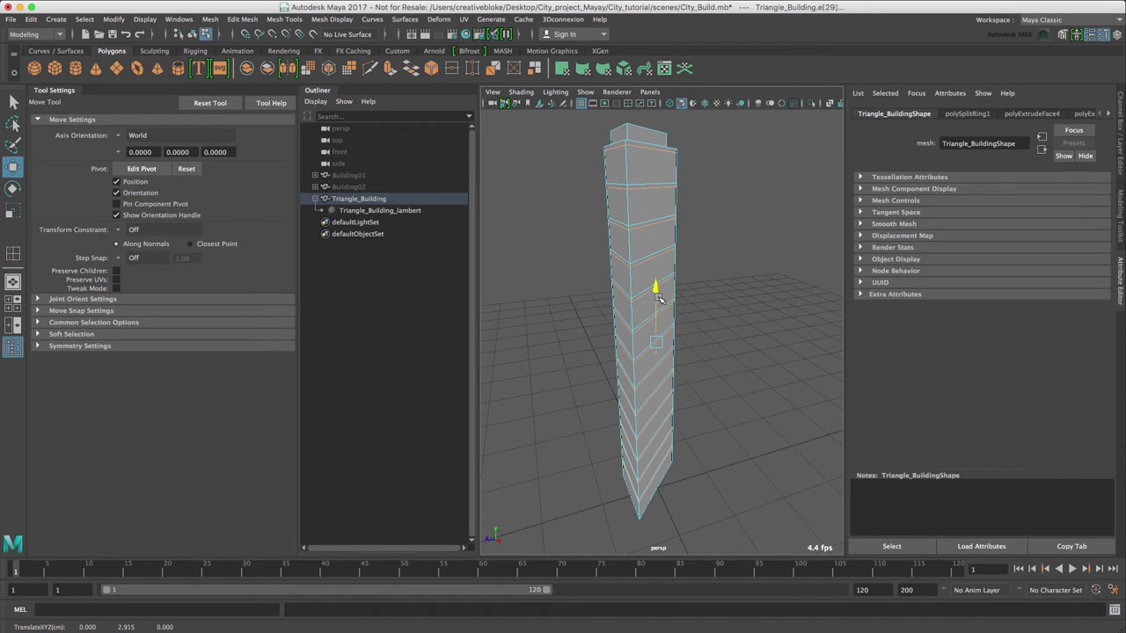
{"action": "left_click_drag", "start_coordinate": [729, 291], "coordinate": [723, 291], "text": "alt"}
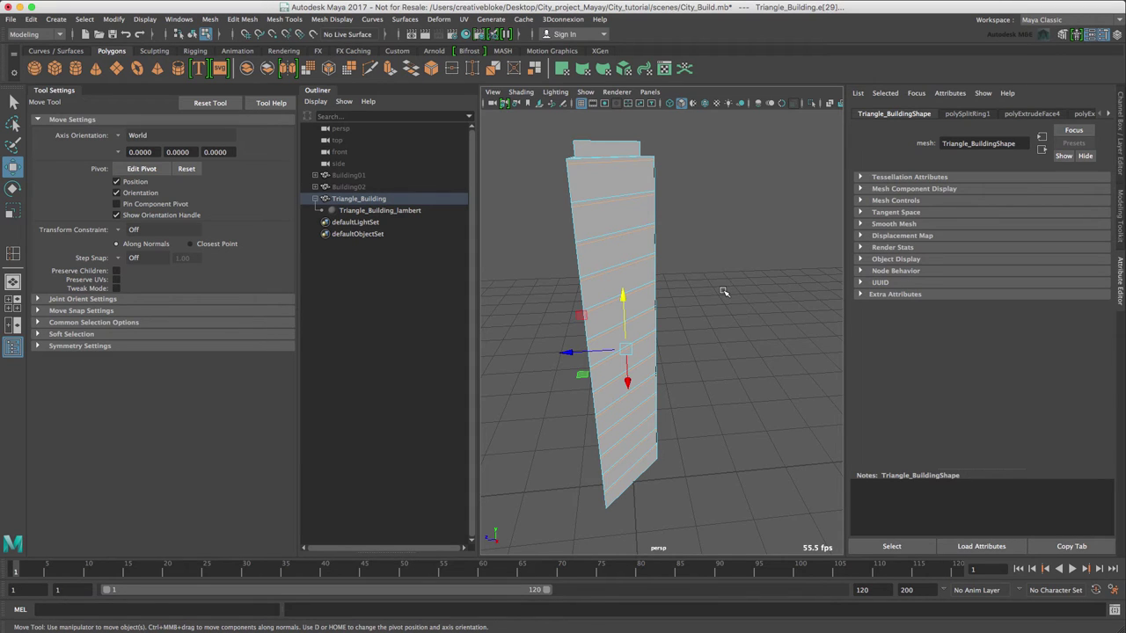
{"action": "key", "text": "ctrl+z"}
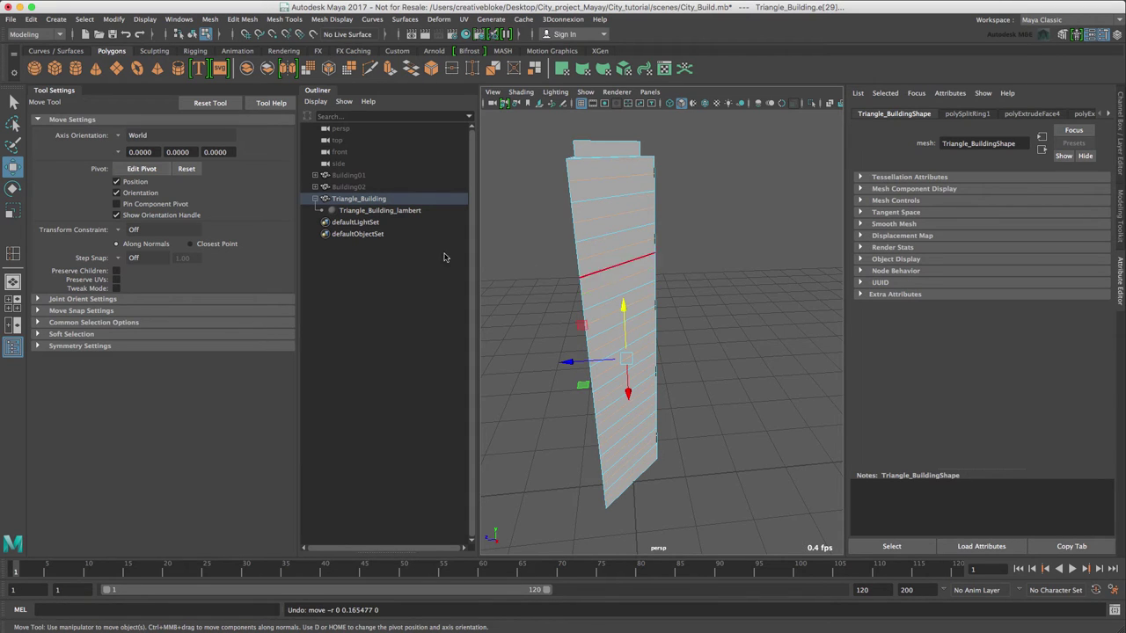
Slide the selected edge loops up close to their neighbouring loops with Slide Edge to form narrow floor bands, and deselect them.
{"action": "left_click", "coordinate": [242, 20]}
{"action": "mouse_move", "coordinate": [278, 19]}
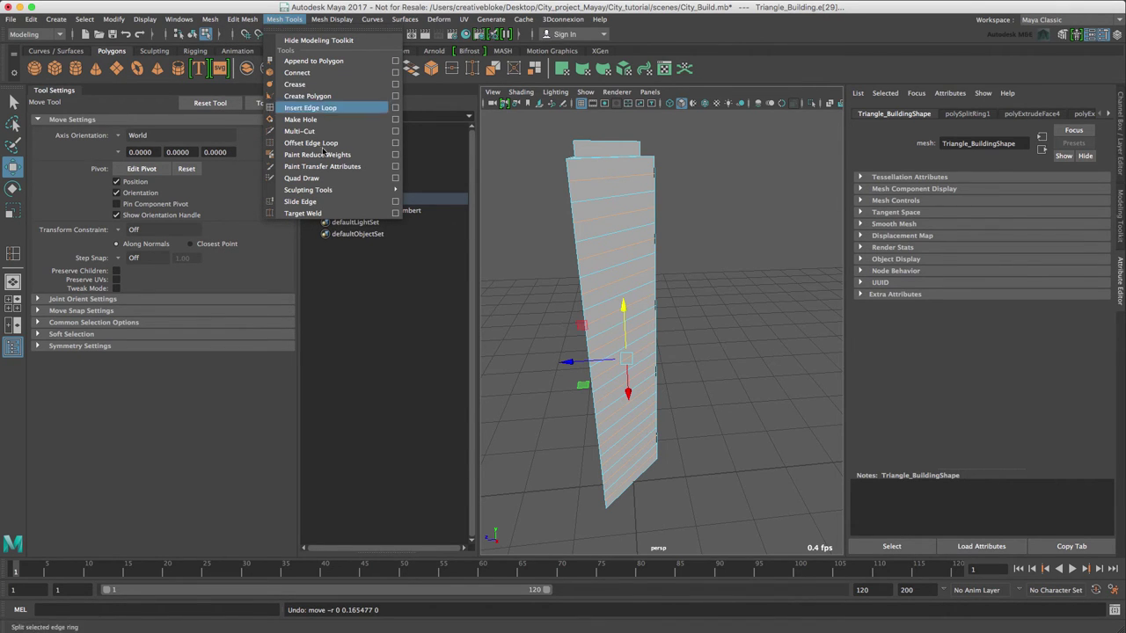
{"action": "left_click", "coordinate": [295, 202]}
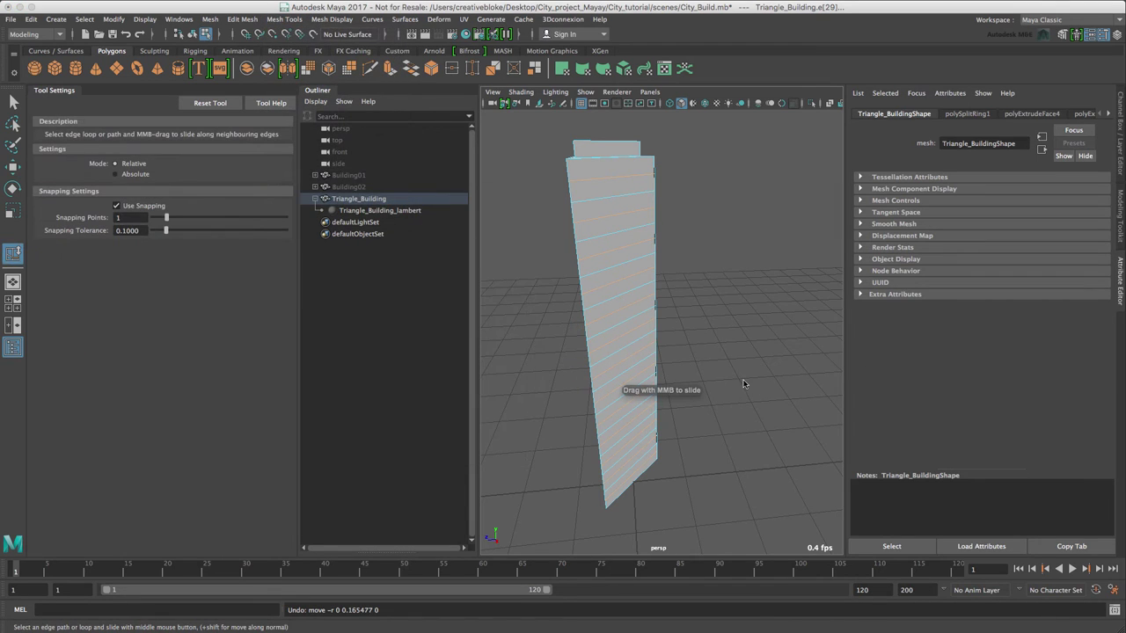
{"action": "middle_click_drag", "start_coordinate": [729, 373], "coordinate": [700, 385]}
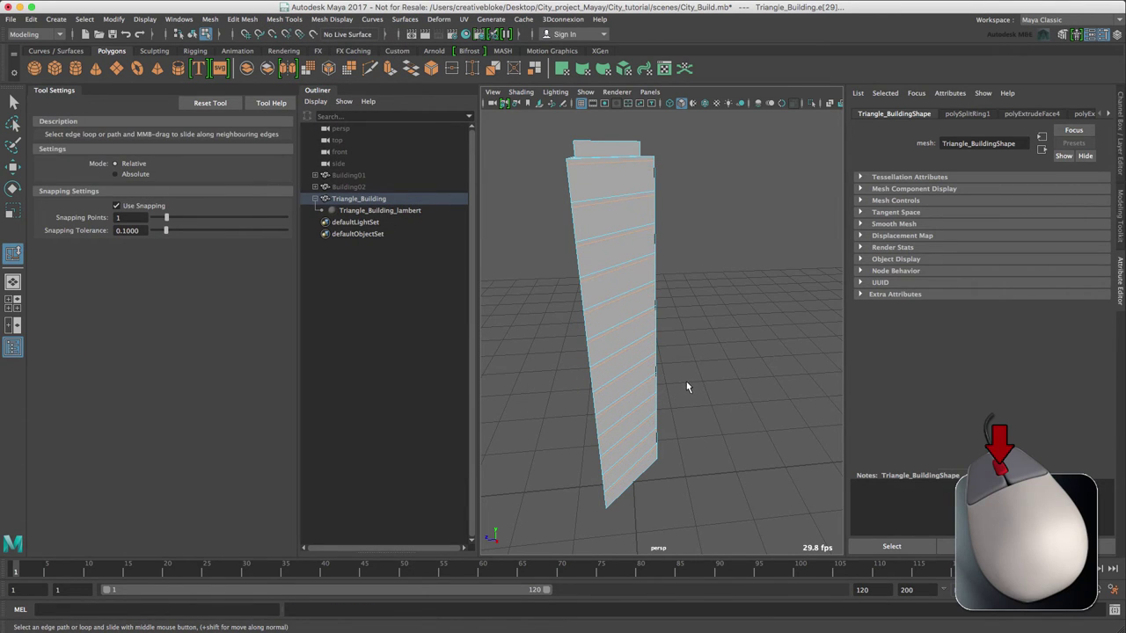
{"action": "left_click", "coordinate": [689, 386]}
{"action": "left_click_drag", "start_coordinate": [690, 386], "coordinate": [726, 383], "text": "alt"}
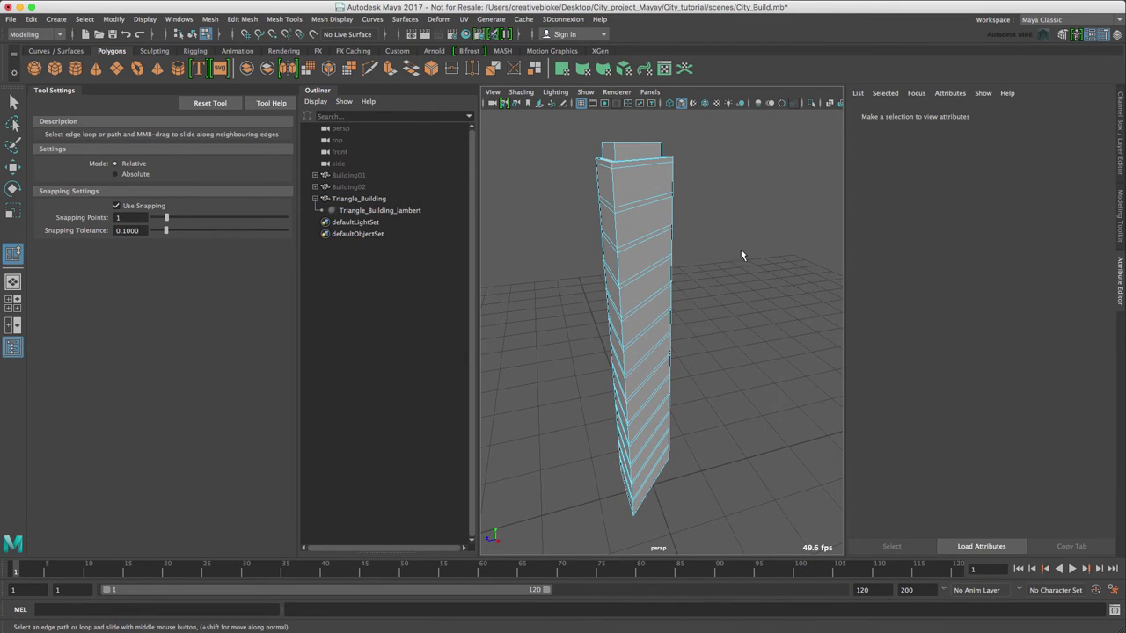
Select the edge loops running along the building's three vertical corners and show the Modeling Toolkit.
{"action": "left_click", "coordinate": [678, 185]}
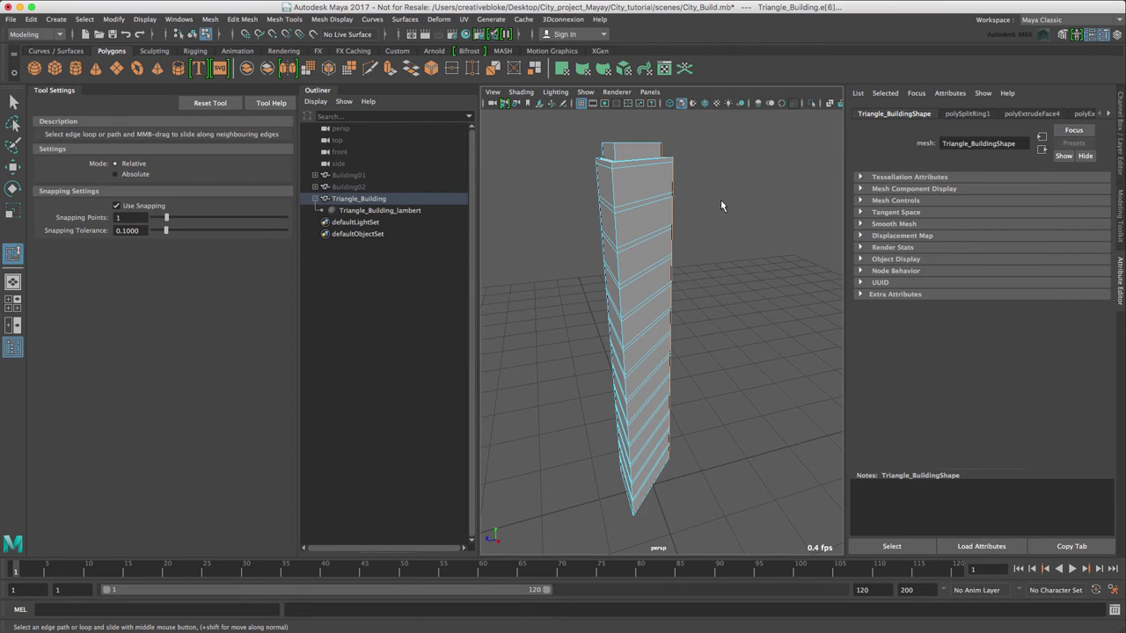
{"action": "left_click", "coordinate": [610, 188]}
{"action": "left_click_drag", "start_coordinate": [610, 201], "coordinate": [603, 353], "text": "alt"}
{"action": "left_click", "coordinate": [726, 236], "text": "shift"}
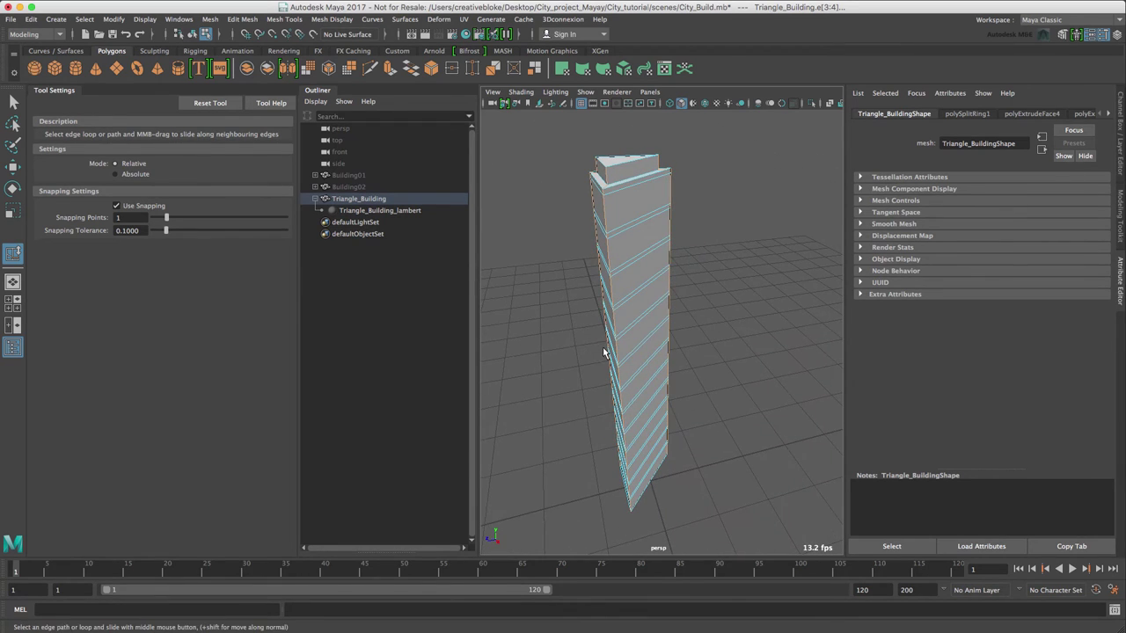
{"action": "left_click", "coordinate": [1061, 36]}
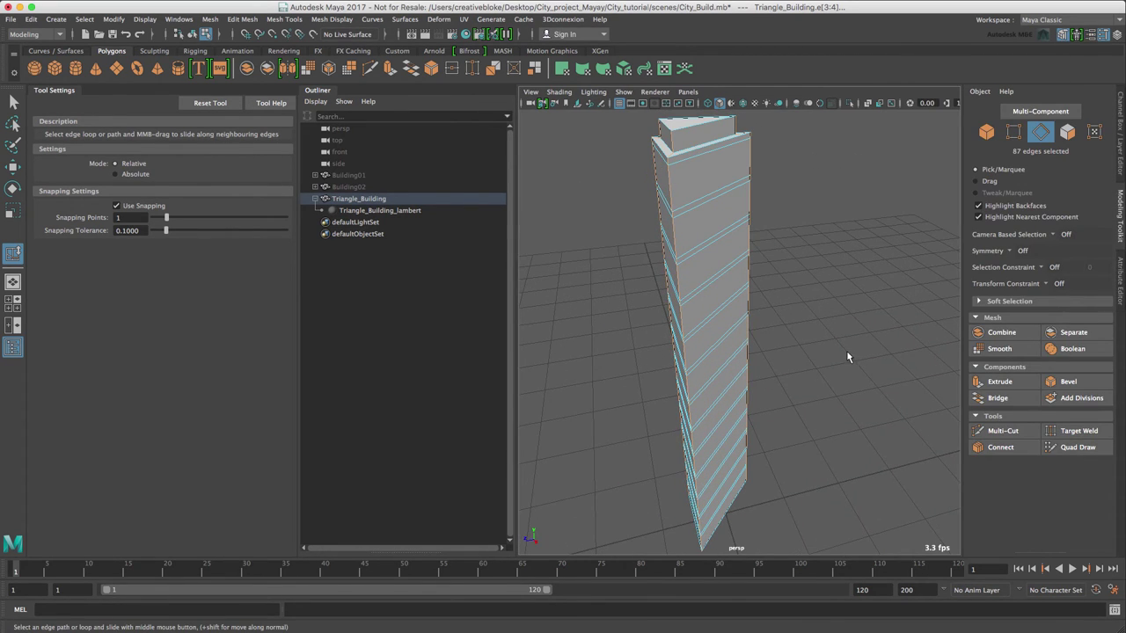
{"action": "scroll", "coordinate": [846, 351], "scroll_direction": "up", "scroll_amount": 2}
{"action": "scroll", "coordinate": [846, 351], "scroll_direction": "down", "scroll_amount": 2}
{"action": "left_click_drag", "start_coordinate": [846, 351], "coordinate": [858, 348], "text": "alt"}
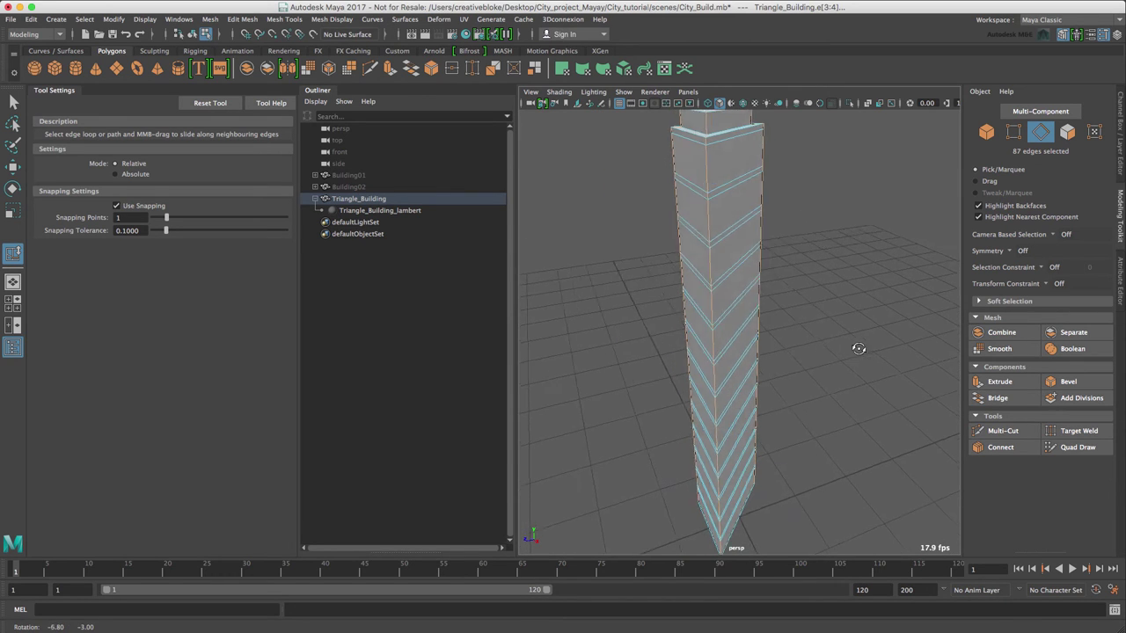
Bevel the selected vertical corner edges of the triangular building with a Fraction of 0.2.
{"action": "scroll", "coordinate": [859, 347], "scroll_direction": "down", "scroll_amount": 4}
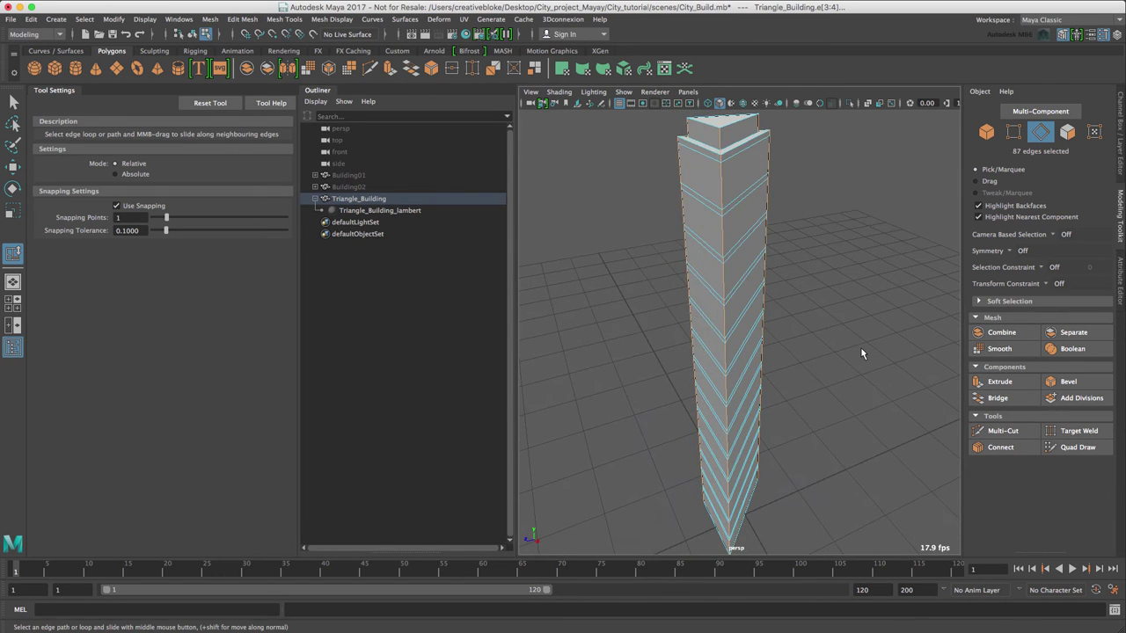
{"action": "left_click", "coordinate": [1059, 379]}
{"action": "mouse_move", "coordinate": [766, 407]}
{"action": "left_mouse_down", "text": "alt"}
{"action": "mouse_move", "coordinate": [735, 410]}
{"action": "mouse_move", "coordinate": [749, 400]}
{"action": "left_mouse_up", "text": "alt"}
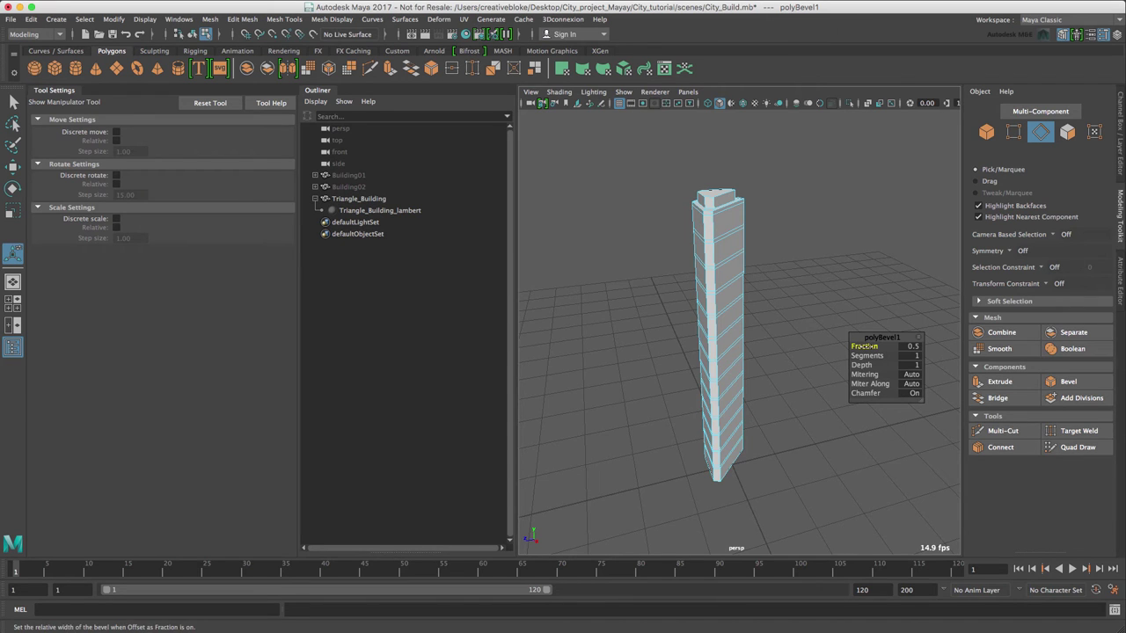
{"action": "left_click_drag", "start_coordinate": [874, 346], "coordinate": [796, 378]}
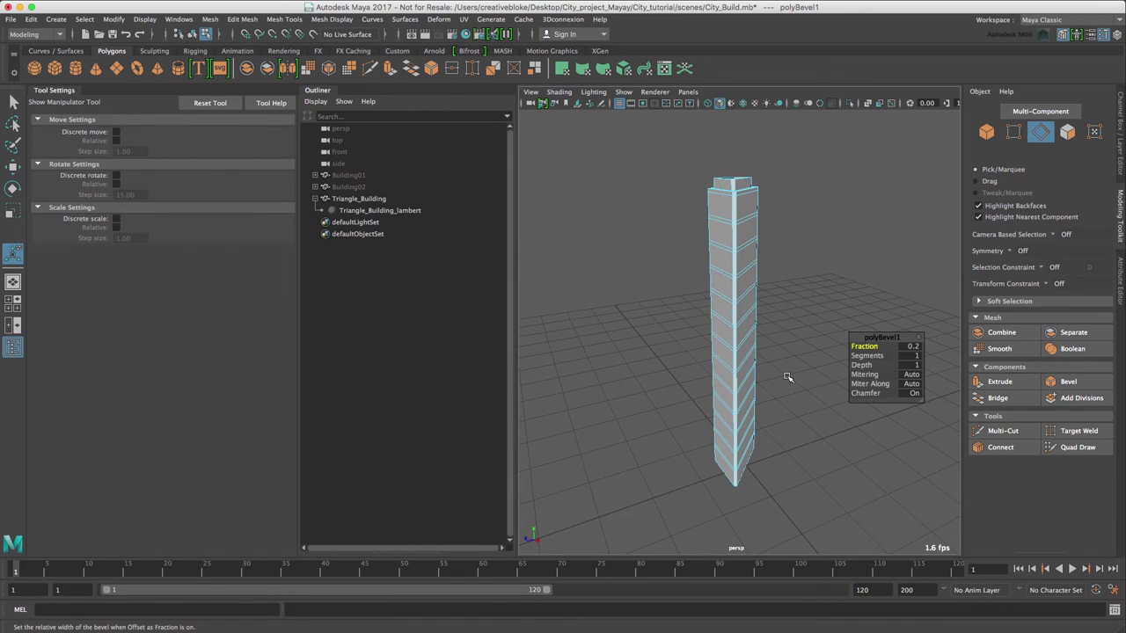
Switch to face selection and select the whole face ring of the topmost tall band on the main shaft.
{"action": "right_click_drag", "start_coordinate": [818, 286], "coordinate": [810, 328]}
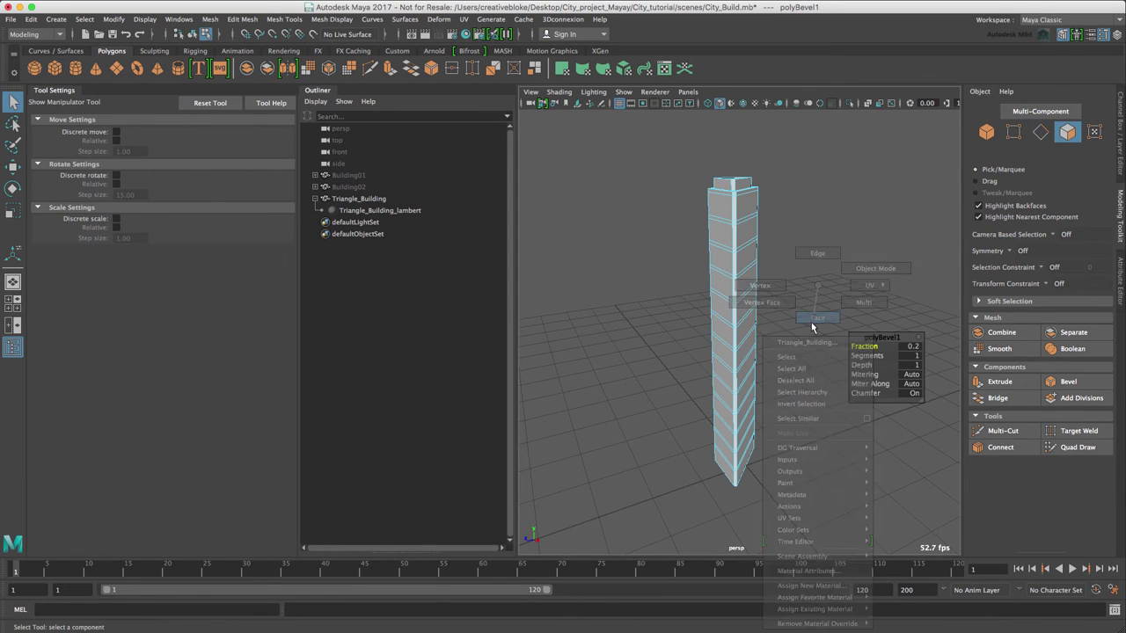
{"action": "left_click", "coordinate": [732, 211]}
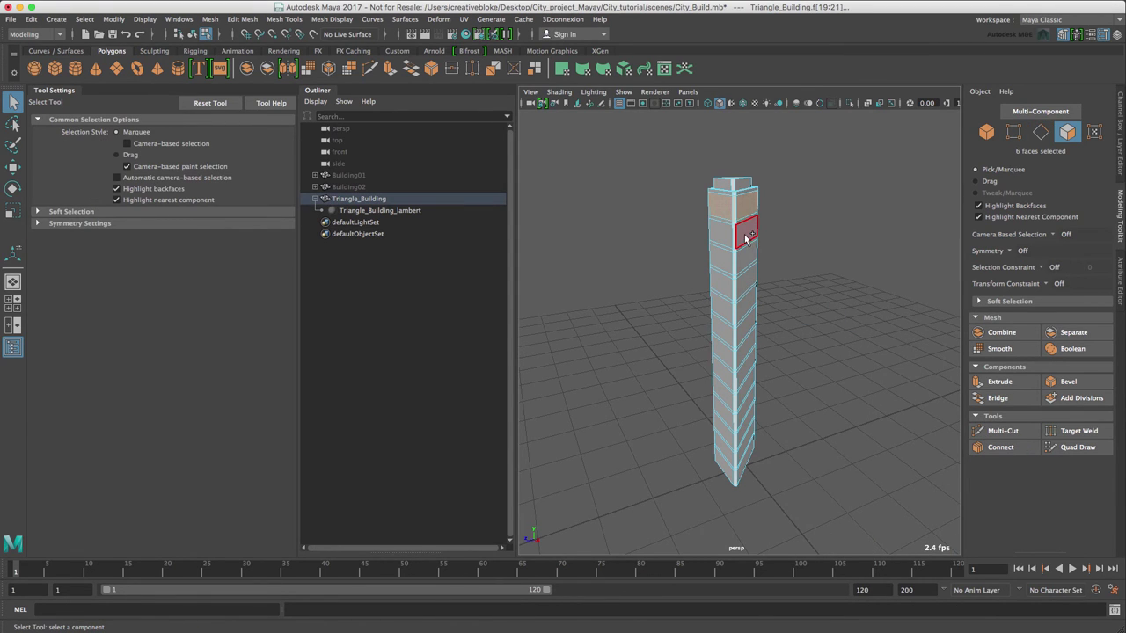
Try to add the face ring of the second tall band to the selection, and undo the attempt.
{"action": "left_click", "coordinate": [745, 230], "text": "shift"}
{"action": "left_click", "coordinate": [735, 236], "text": "shift"}
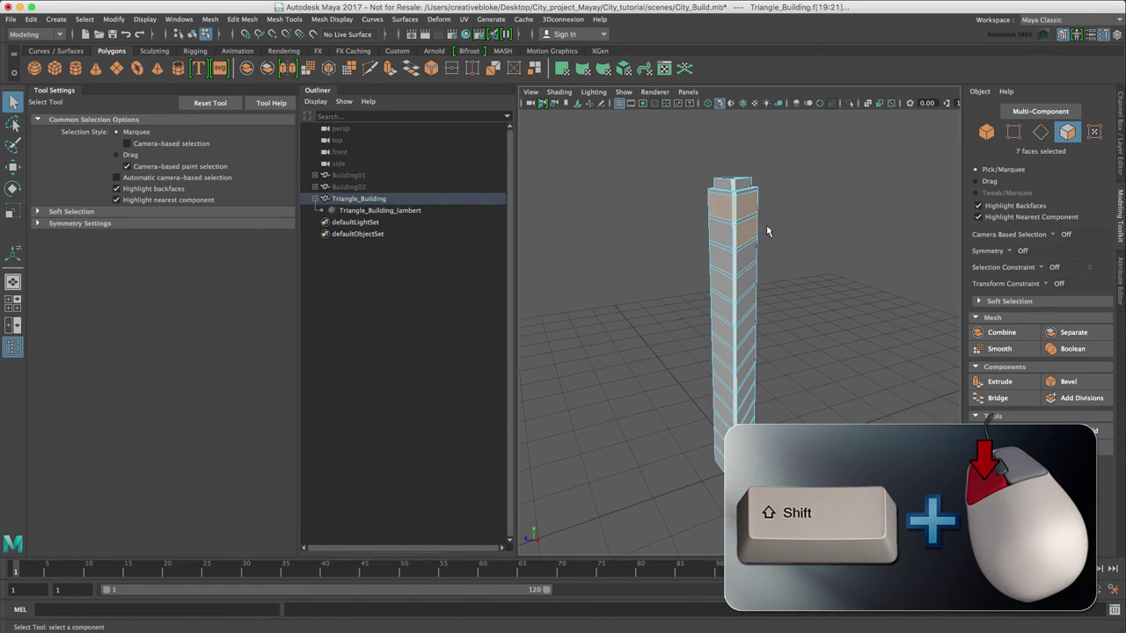
{"action": "double_click", "coordinate": [736, 234], "text": "shift"}
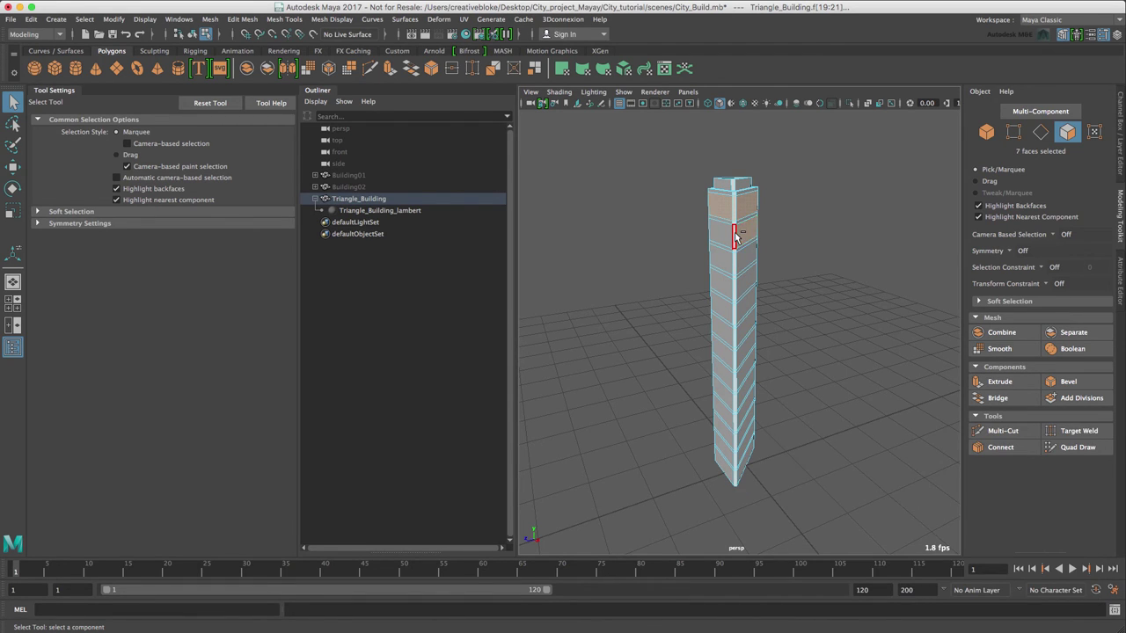
{"action": "key", "text": "super+z"}
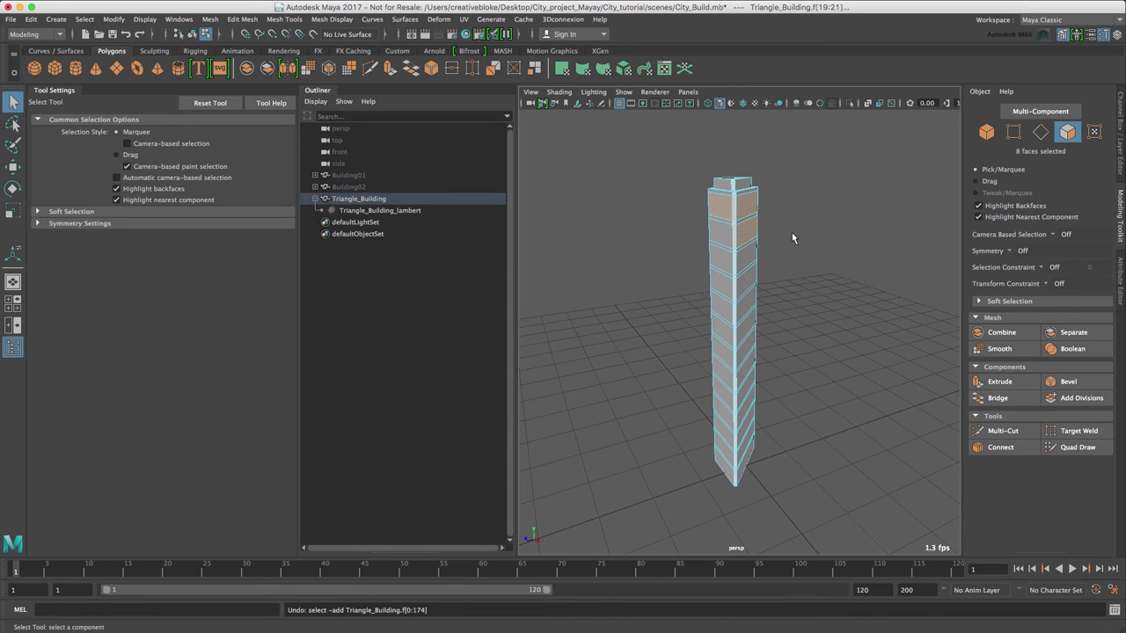
{"action": "key", "text": "ctrl+z"}
{"action": "key", "text": "ctrl+z"}
Add the face rings of the second to seventh tall bands from the top to the selection, skipping the narrow strips between them.
{"action": "left_click", "coordinate": [745, 234], "text": "shift"}
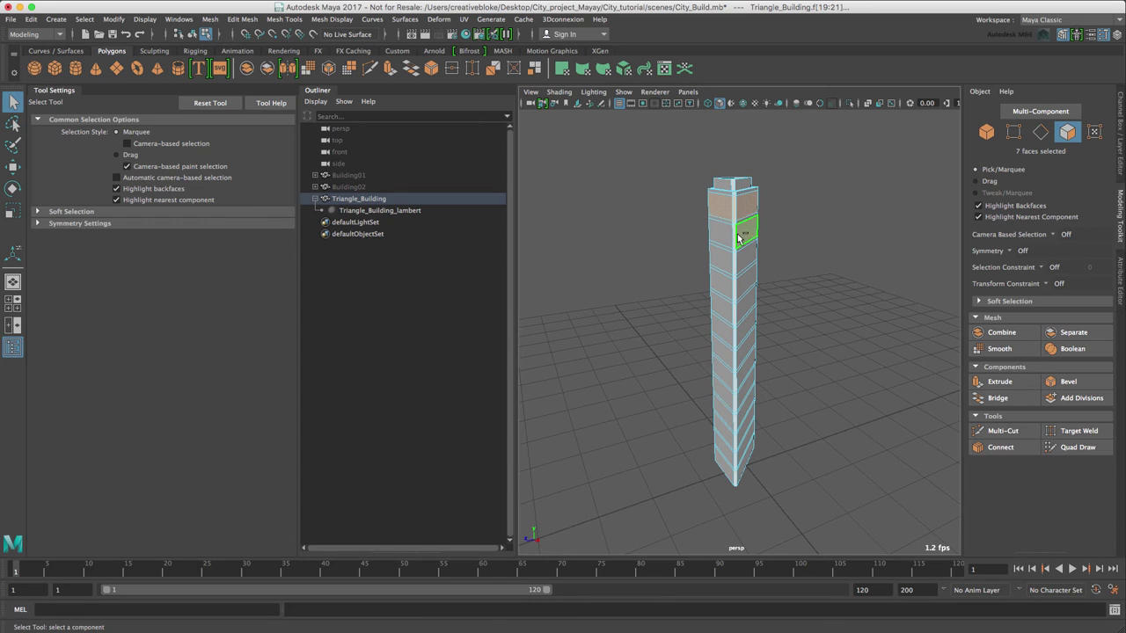
{"action": "left_click", "coordinate": [741, 236], "text": "shift"}
{"action": "left_click", "coordinate": [752, 260], "text": "shift"}
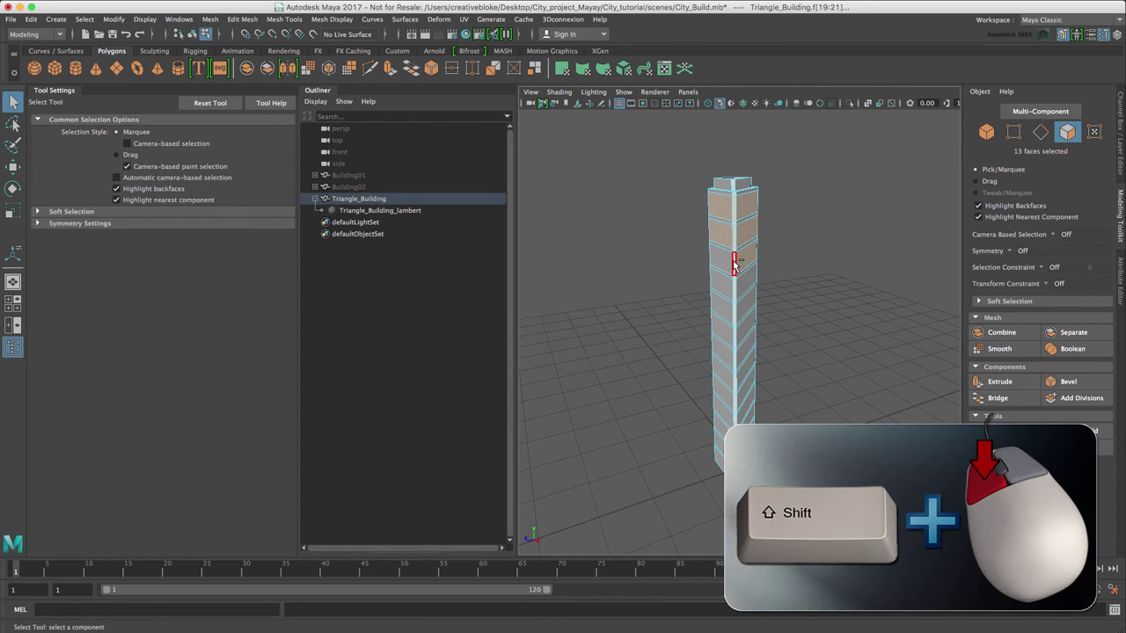
{"action": "double_click", "coordinate": [733, 262], "text": "shift"}
{"action": "left_click", "coordinate": [753, 282], "text": "shift"}
{"action": "double_click", "coordinate": [738, 288], "text": "shift"}
{"action": "left_click", "coordinate": [748, 304], "text": "shift"}
{"action": "double_click", "coordinate": [735, 314], "text": "shift"}
{"action": "left_click", "coordinate": [747, 326], "text": "shift"}
{"action": "double_click", "coordinate": [735, 339], "text": "shift"}
{"action": "left_click", "coordinate": [748, 348], "text": "shift"}
{"action": "double_click", "coordinate": [735, 359], "text": "shift"}
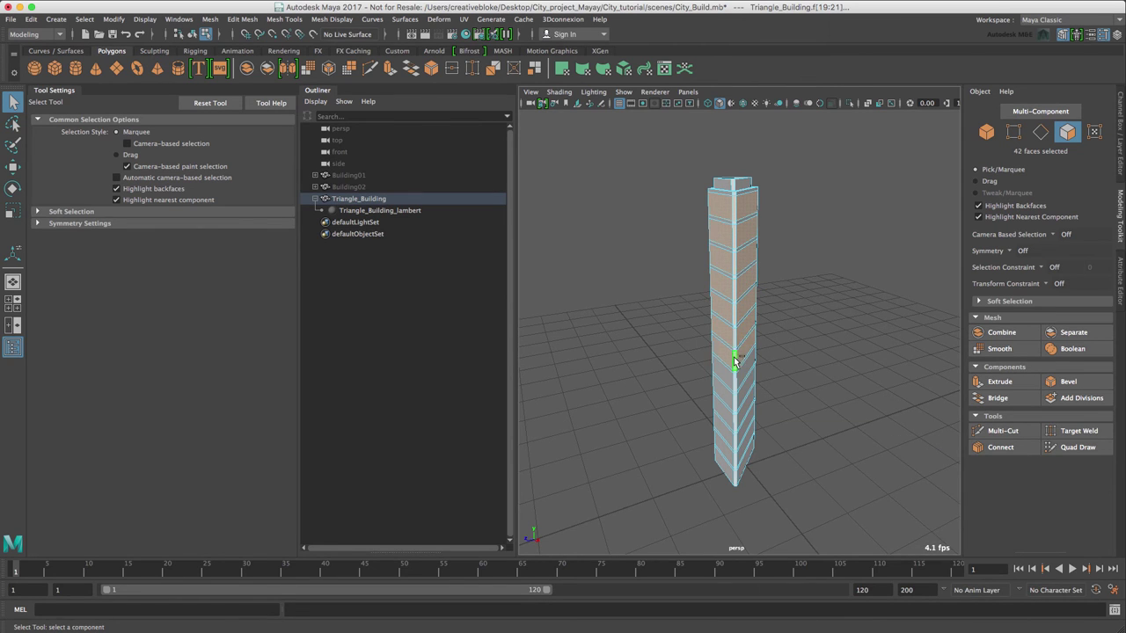
Add the face rings of the remaining tall bands down to the building's base to the selection.
{"action": "left_click", "coordinate": [747, 369], "text": "shift"}
{"action": "double_click", "coordinate": [735, 383], "text": "shift"}
{"action": "left_click", "coordinate": [747, 389], "text": "shift"}
{"action": "double_click", "coordinate": [735, 403], "text": "shift"}
{"action": "left_click", "coordinate": [747, 408], "text": "shift"}
{"action": "double_click", "coordinate": [735, 423], "text": "shift"}
{"action": "scroll", "coordinate": [746, 428], "scroll_direction": "down", "scroll_amount": 5}
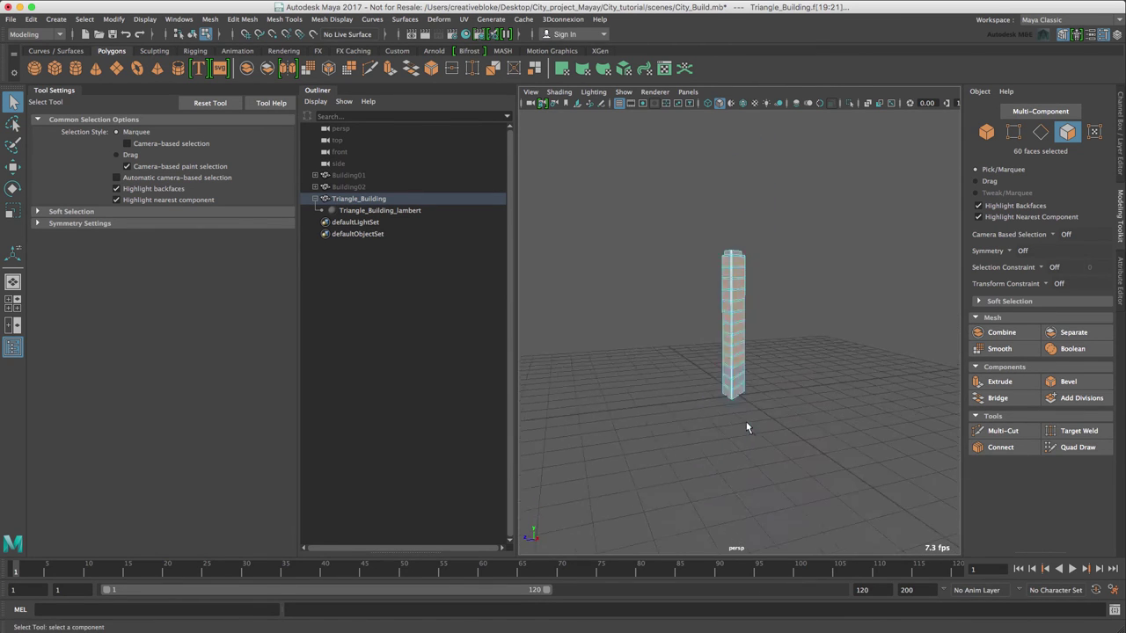
{"action": "scroll", "coordinate": [746, 428], "scroll_direction": "up", "scroll_amount": 7}
{"action": "left_click", "coordinate": [731, 450], "text": "shift"}
{"action": "double_click", "coordinate": [713, 470], "text": "shift"}
{"action": "left_click", "coordinate": [734, 481], "text": "shift"}
{"action": "double_click", "coordinate": [713, 502], "text": "shift"}
{"action": "middle_click_drag", "start_coordinate": [729, 527], "coordinate": [739, 402], "text": "alt"}
{"action": "left_click", "coordinate": [738, 401], "text": "shift"}
{"action": "double_click", "coordinate": [724, 409], "text": "shift"}
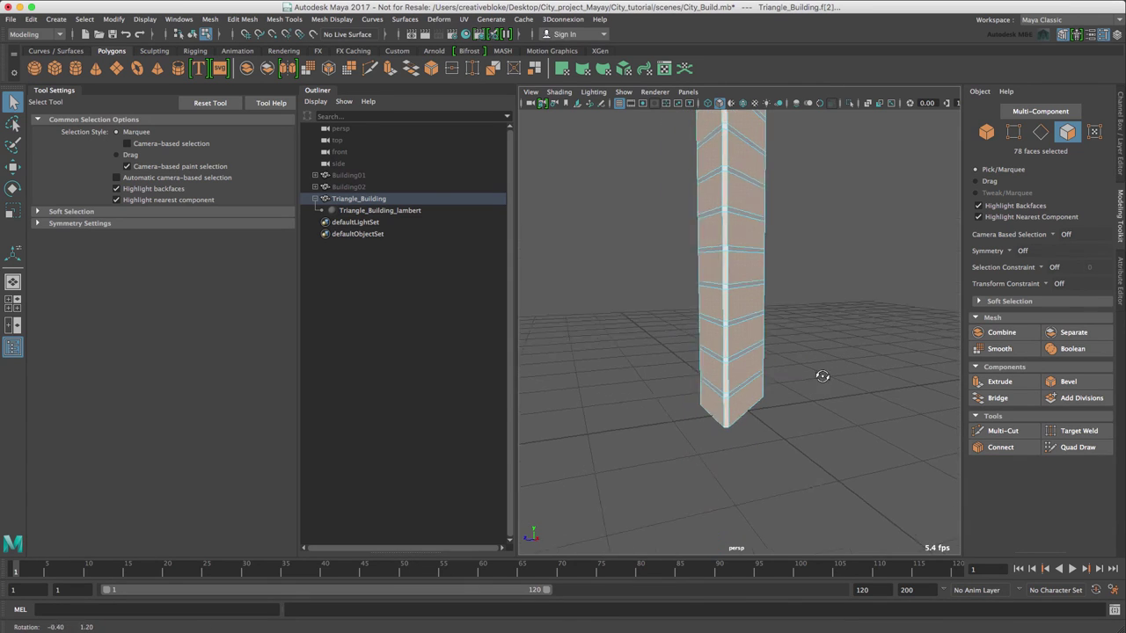
Assign a new Phong surface material to the selected band faces.
{"action": "left_click_drag", "start_coordinate": [822, 375], "coordinate": [803, 427], "text": "alt"}
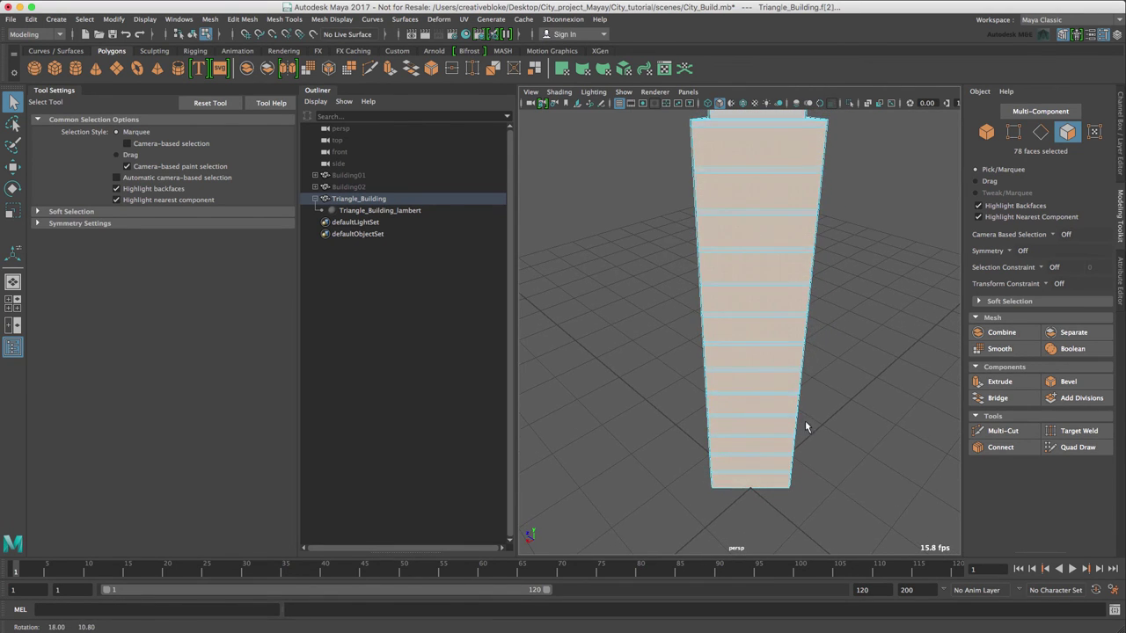
{"action": "scroll", "coordinate": [800, 360], "scroll_direction": "down", "scroll_amount": 3}
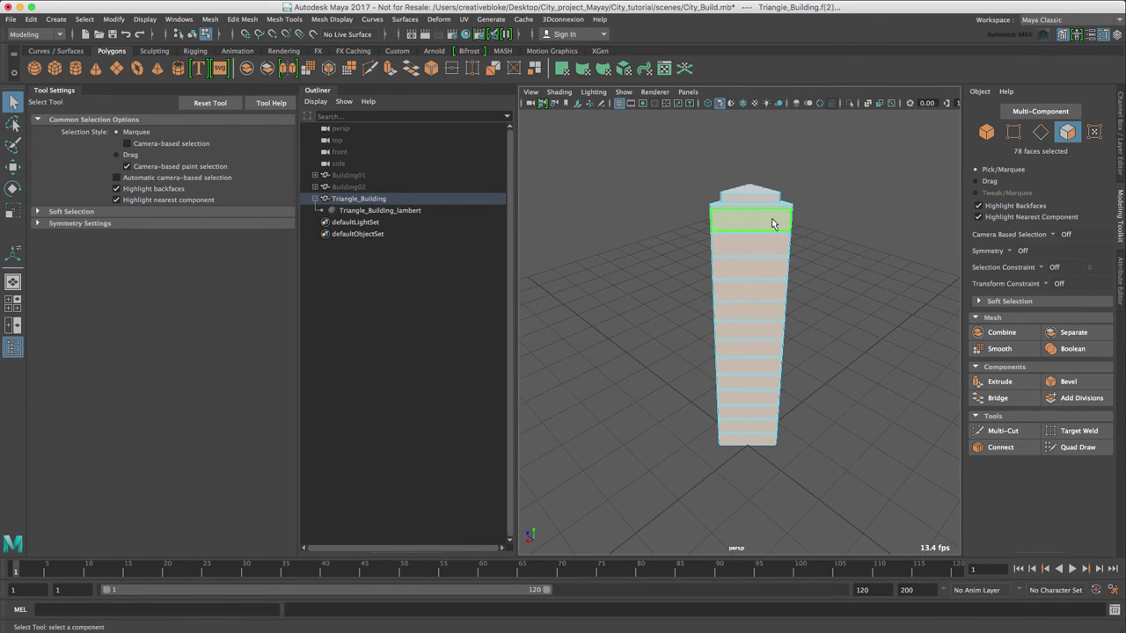
{"action": "right_click_drag", "start_coordinate": [771, 222], "coordinate": [785, 524]}
{"action": "left_click", "coordinate": [598, 179]}
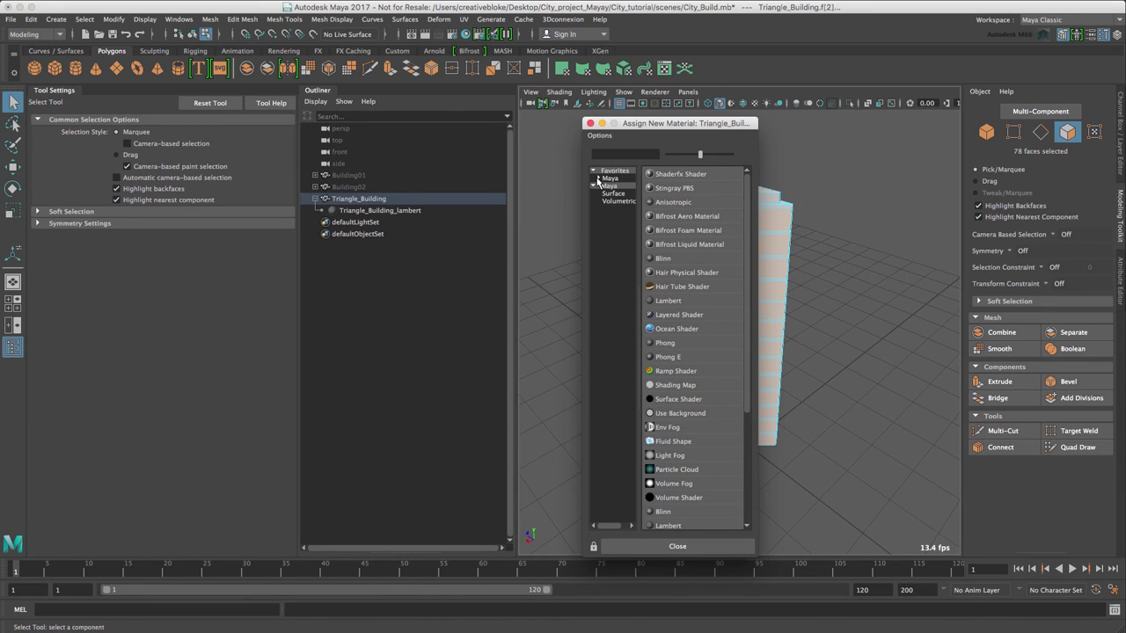
{"action": "left_click", "coordinate": [619, 185]}
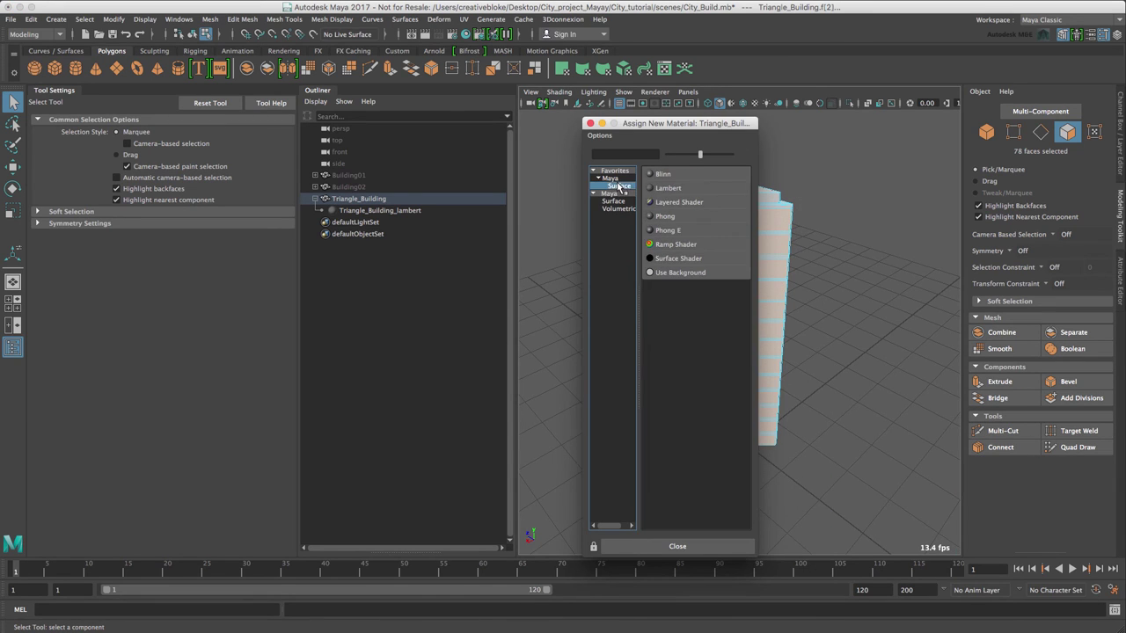
{"action": "left_click", "coordinate": [682, 217]}
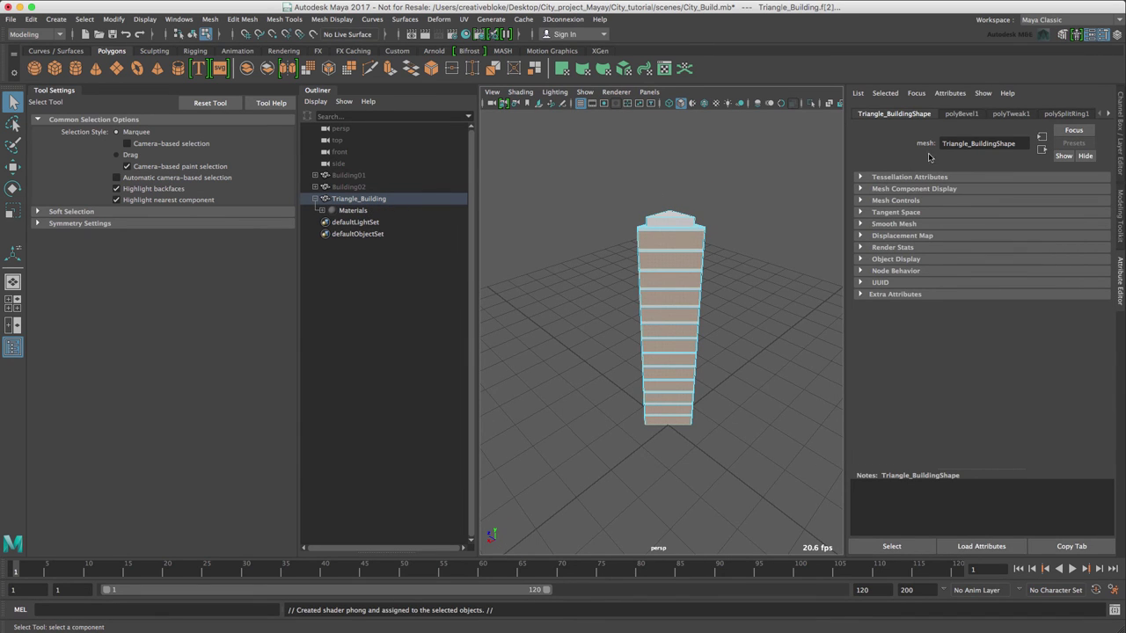
Show the building's materials in the Outliner and rename the new Phong material Trainagle_window.
{"action": "left_click", "coordinate": [314, 200]}
{"action": "left_click", "coordinate": [316, 200]}
{"action": "left_click", "coordinate": [321, 211]}
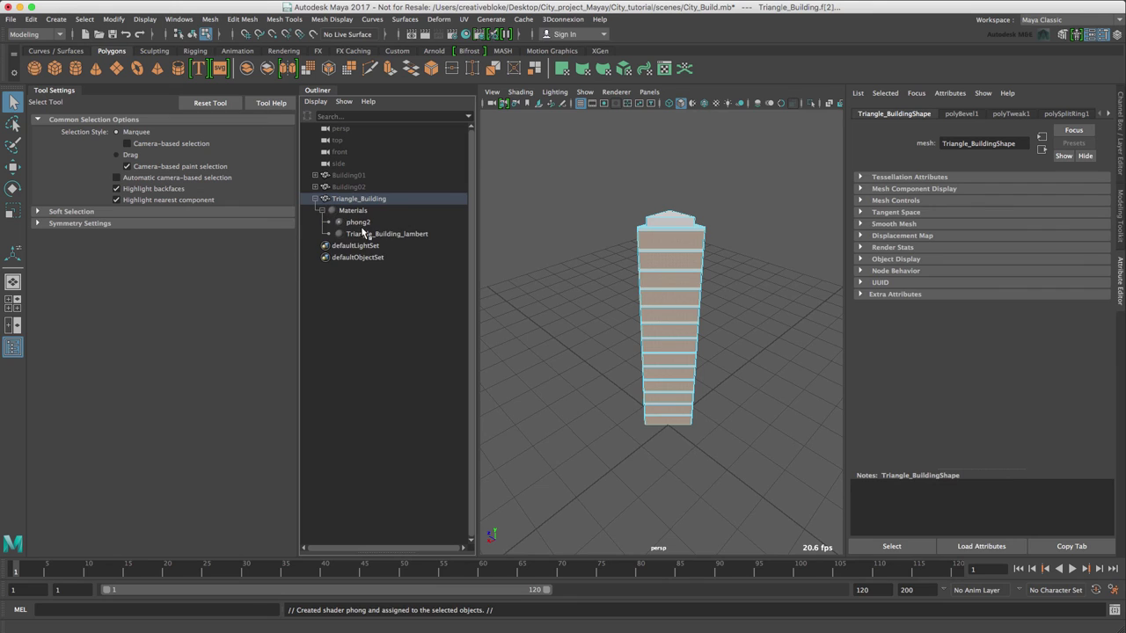
{"action": "left_click", "coordinate": [357, 222]}
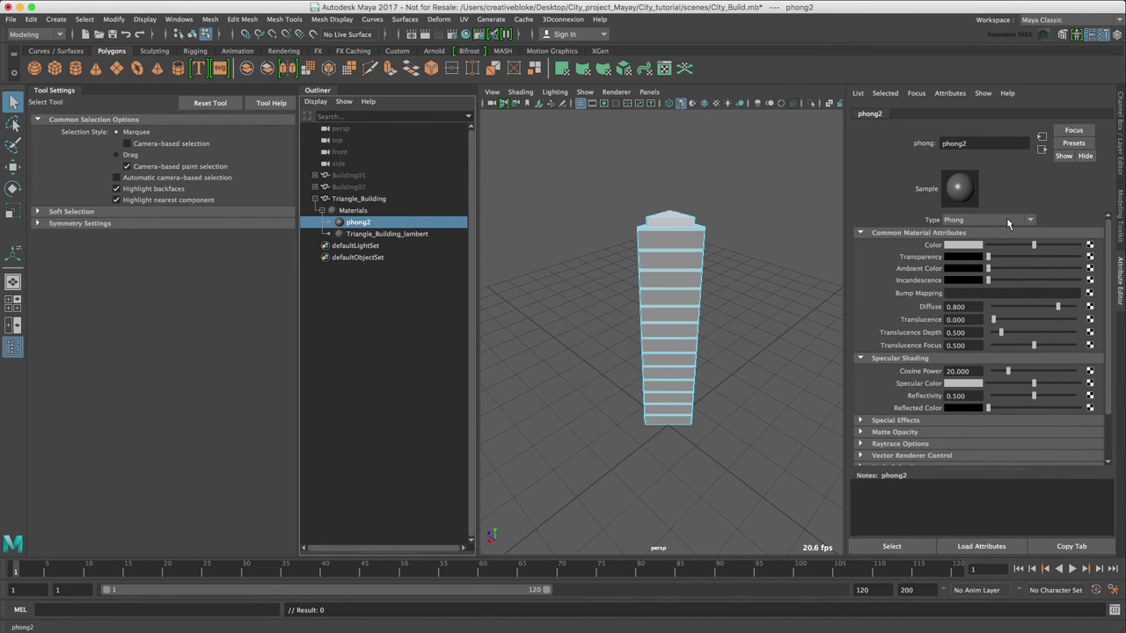
{"action": "double_click", "coordinate": [1005, 142]}
{"action": "type", "text": "Trainagle_window"}
Set the window material's color to a medium blue and deselect it.
{"action": "left_click", "coordinate": [960, 247]}
{"action": "left_click_drag", "start_coordinate": [955, 273], "coordinate": [1020, 268]}
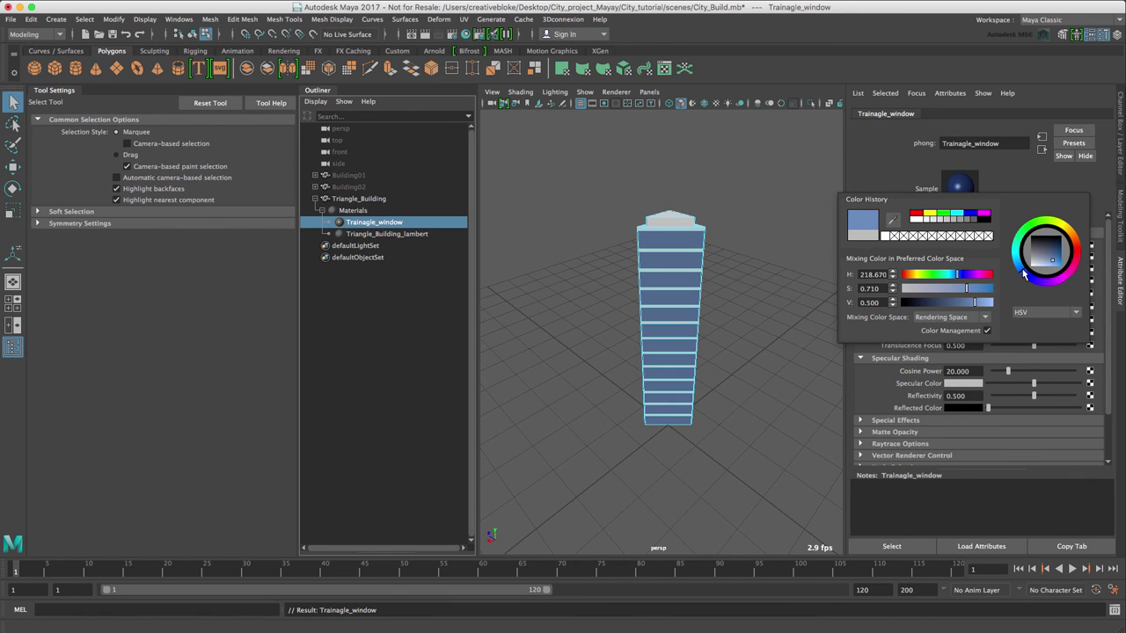
{"action": "left_click", "coordinate": [757, 321]}
{"action": "left_click_drag", "start_coordinate": [754, 326], "coordinate": [698, 364], "text": "alt"}
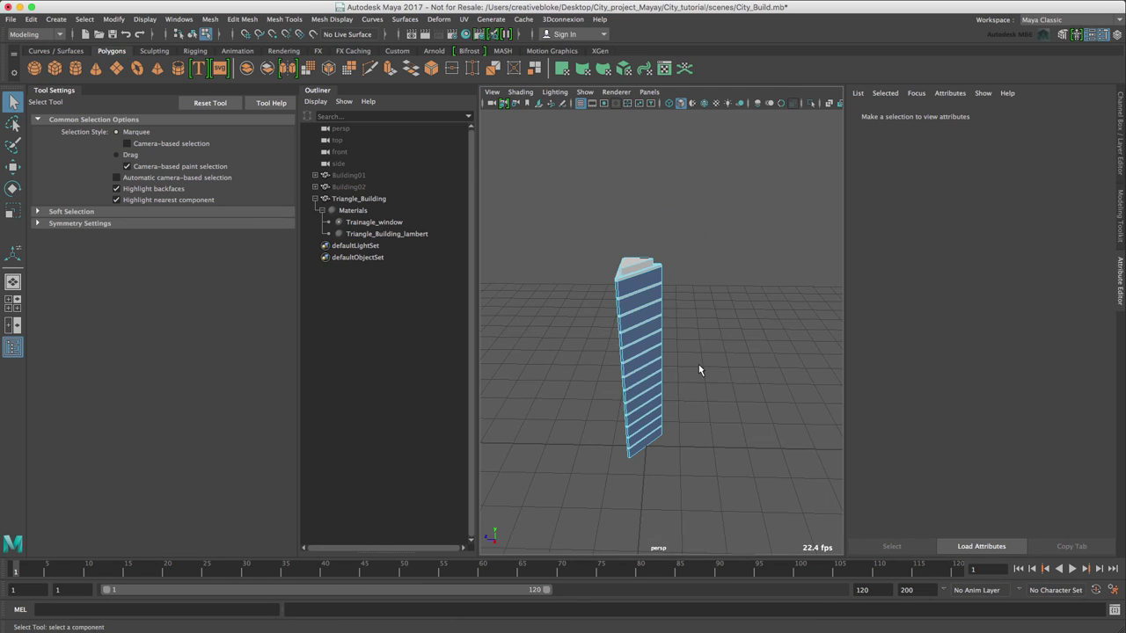
Collapse the Triangle_Building entry in the Outliner and hide the building.
{"action": "left_click", "coordinate": [316, 202]}
{"action": "left_click", "coordinate": [342, 201]}
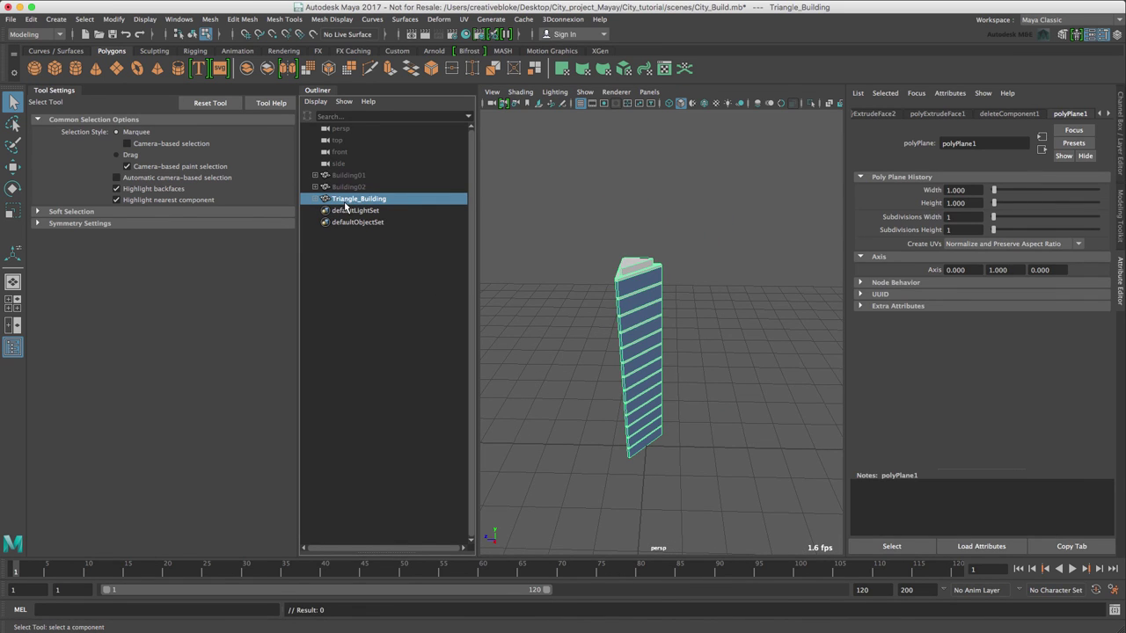
{"action": "key", "text": "ctrl+h"}
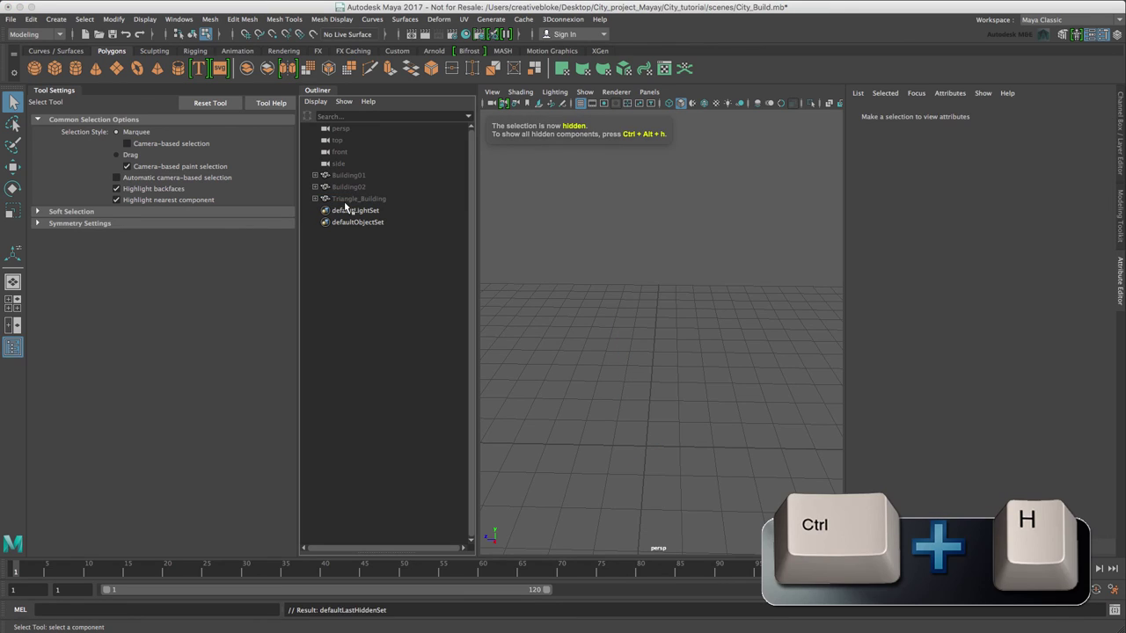